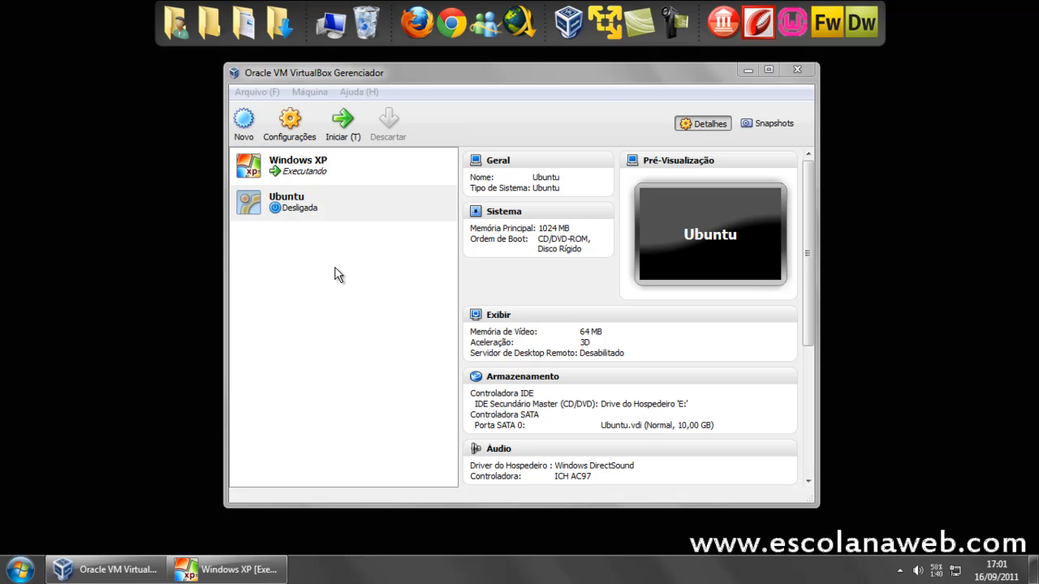
Step: Bring the running Windows XP virtual machine window to the front
click(231, 572)
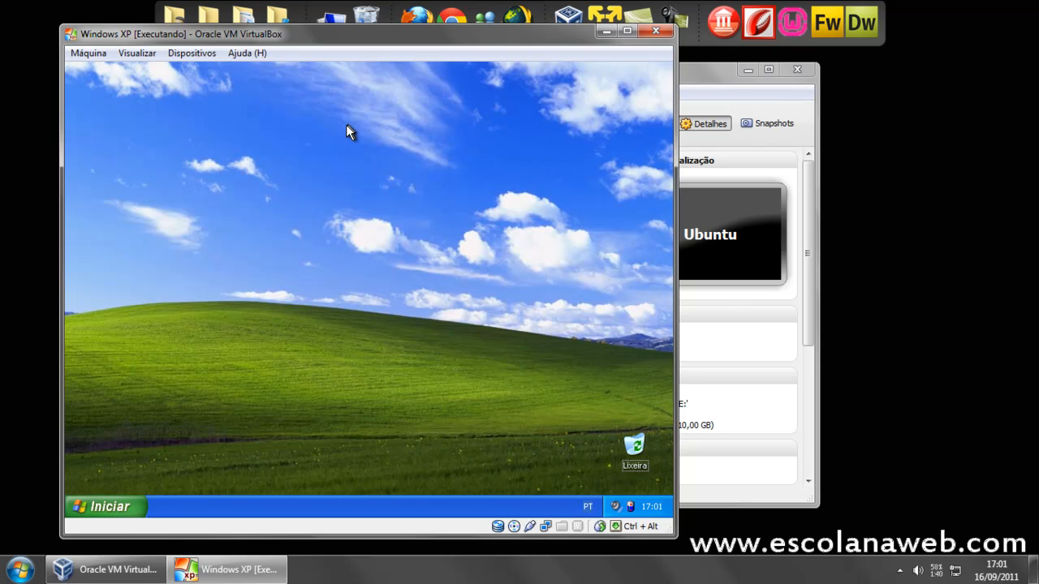
click(201, 55)
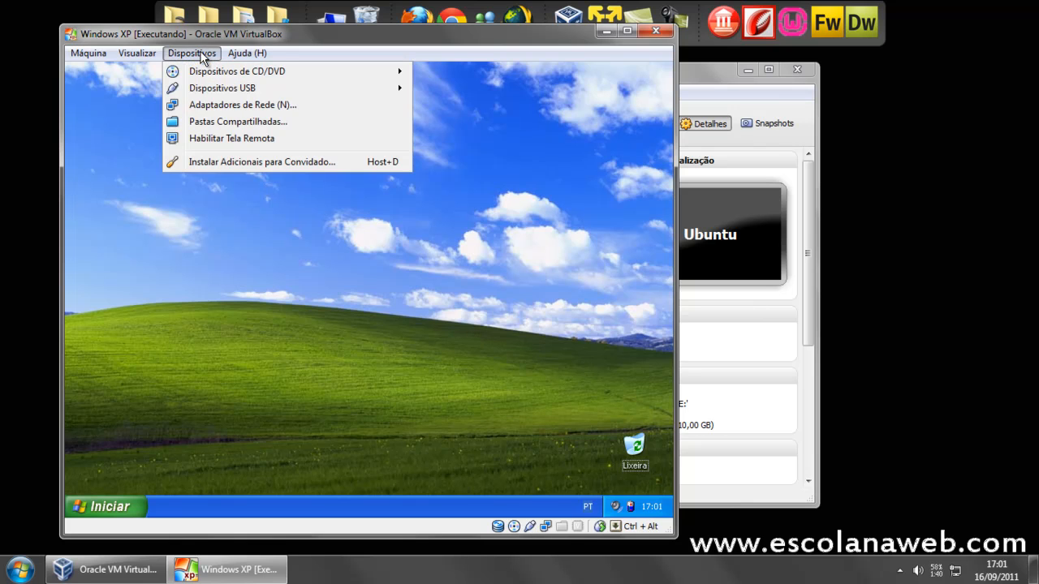
click(250, 160)
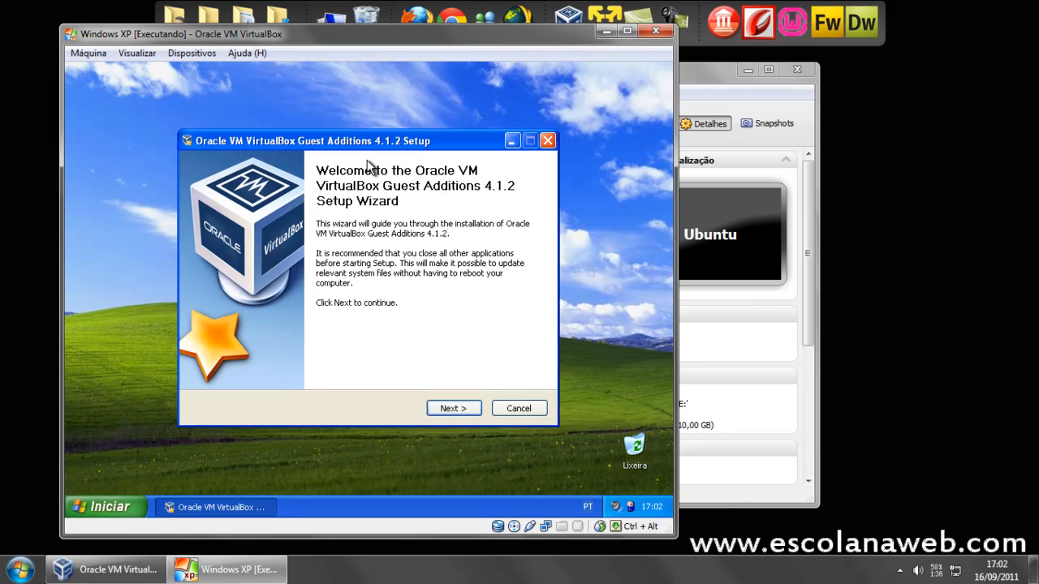
click(547, 141)
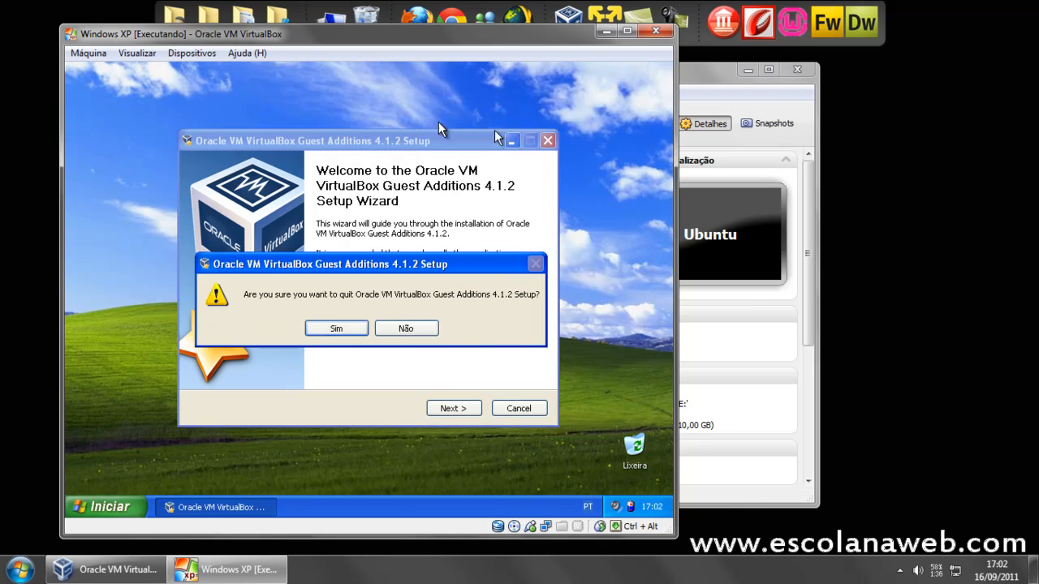
click(335, 327)
Step: Install VirtualBox Guest Additions 4.1.2 in the Windows XP guest without Direct3D Support, and finish with an immediate reboot
click(191, 53)
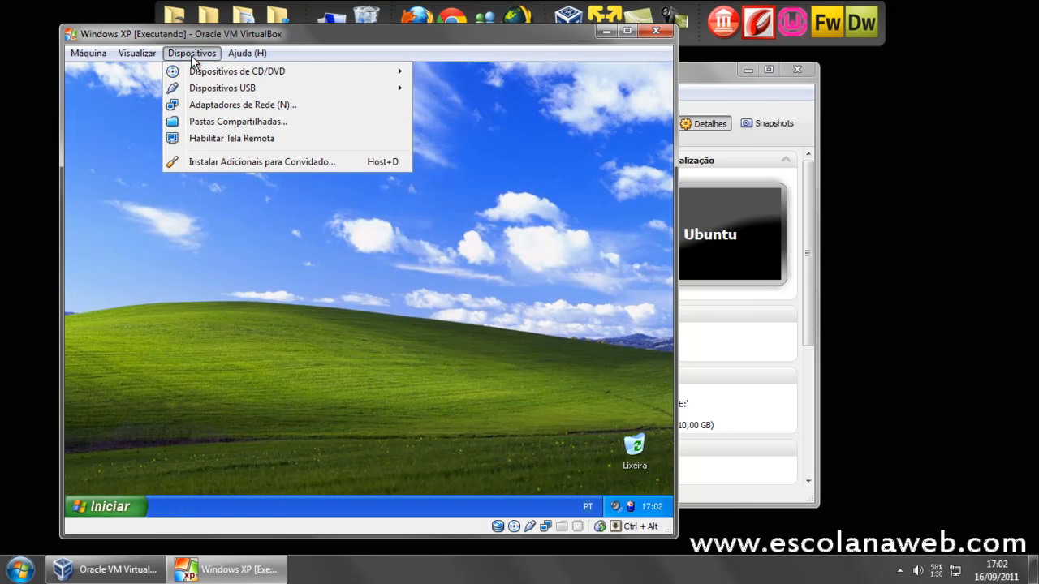
click(224, 162)
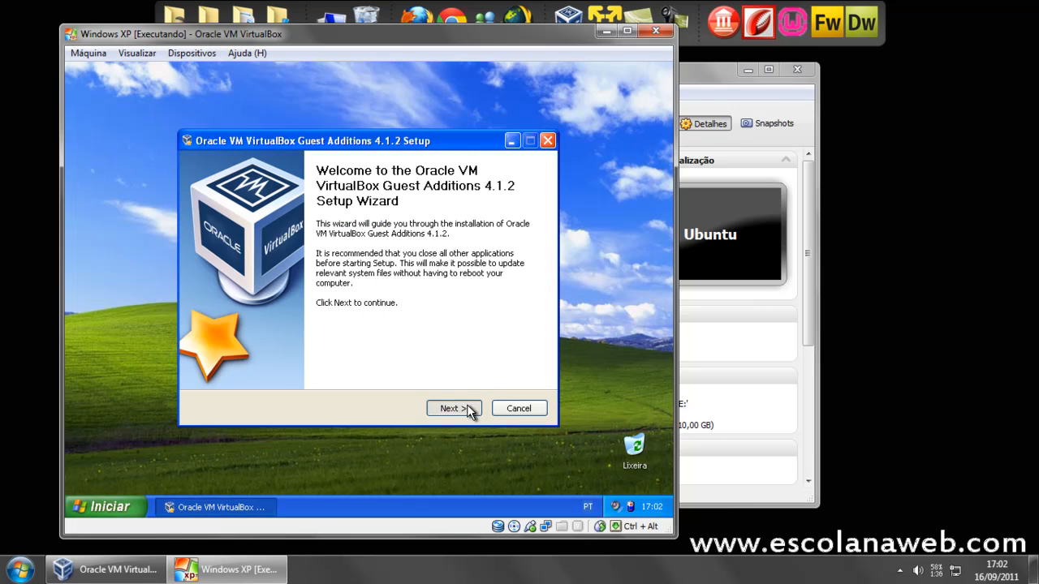
click(466, 408)
click(451, 411)
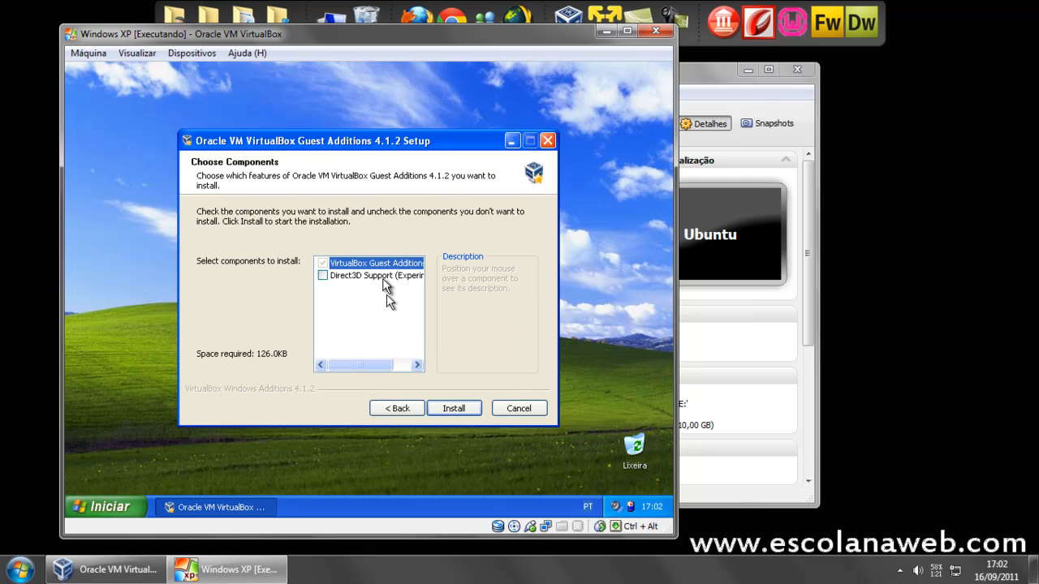
mouse_move(367, 277)
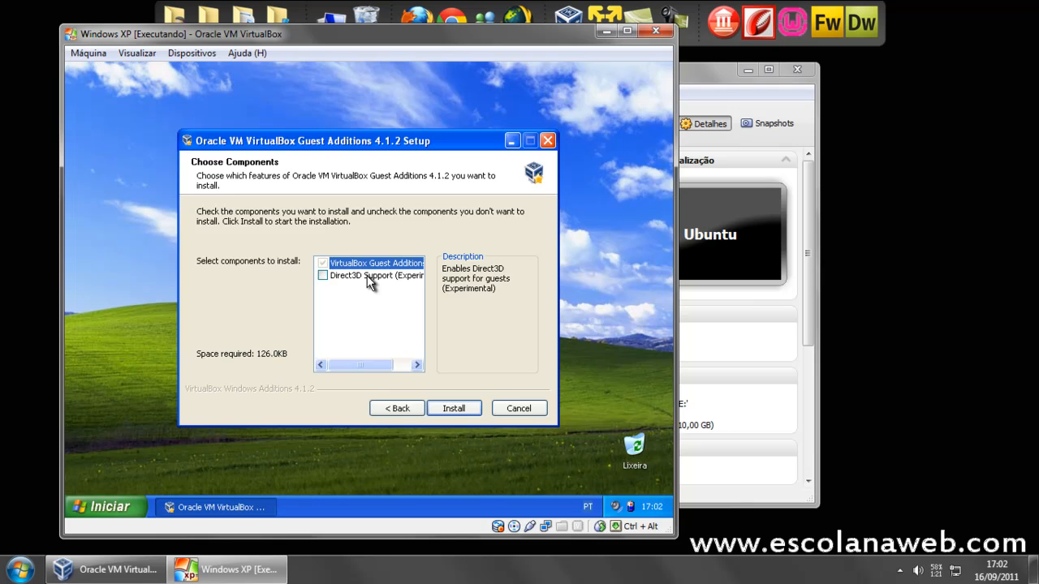
click(452, 409)
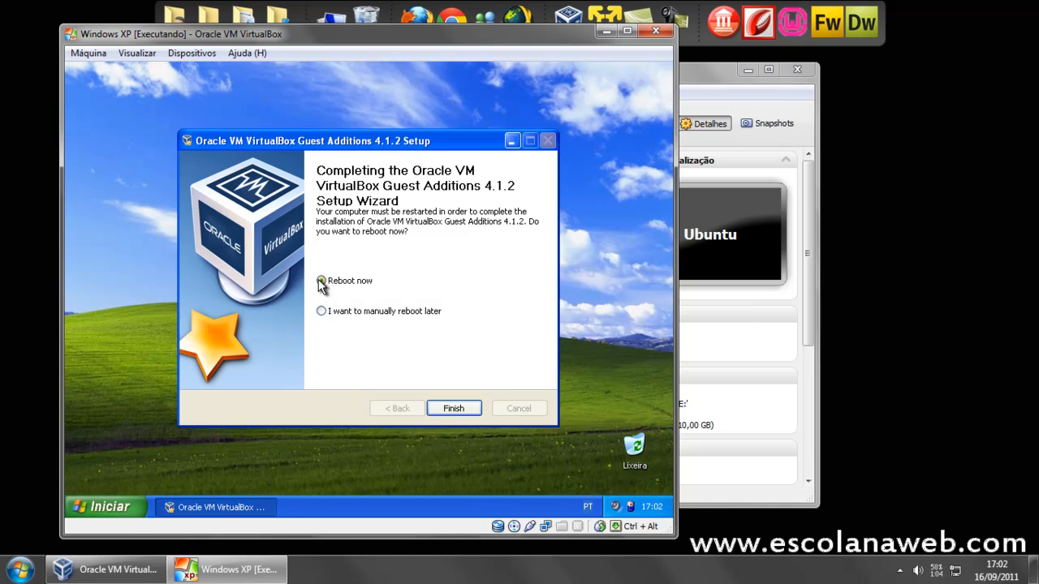
click(455, 408)
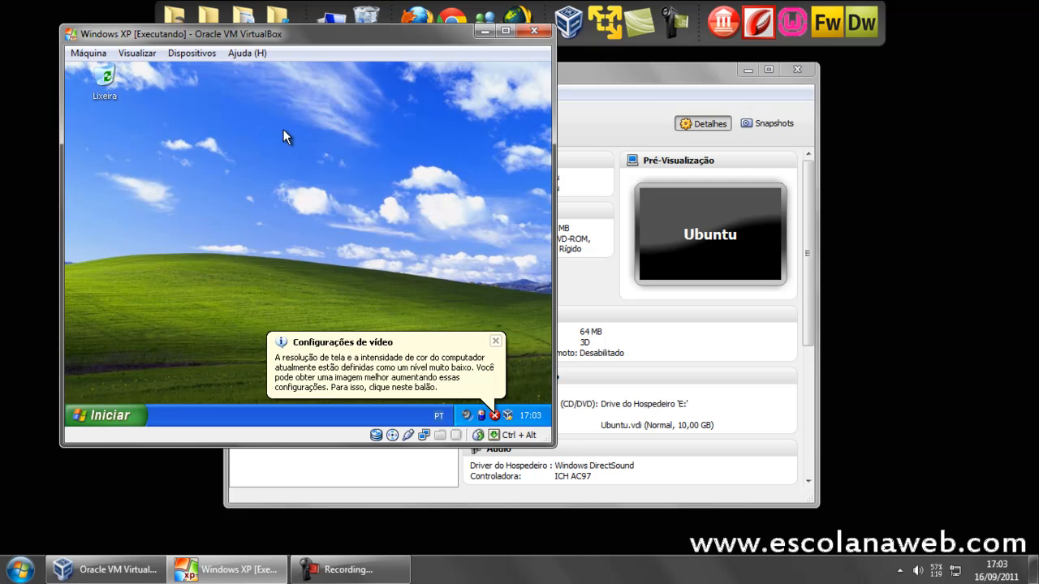
Step: Let Windows XP automatically improve its screen resolution and color depth through the video settings notification
click(353, 362)
click(325, 273)
click(256, 177)
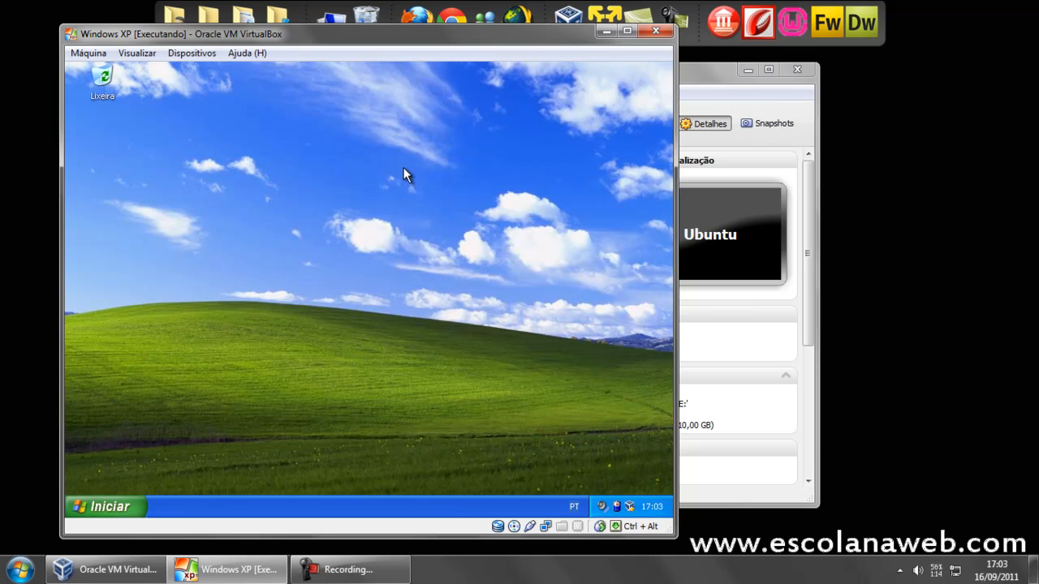
Step: Check the Windows XP guest's screen resolution and color quality in the display properties, and close them without changes
right_click(324, 224)
click(367, 244)
right_click(368, 177)
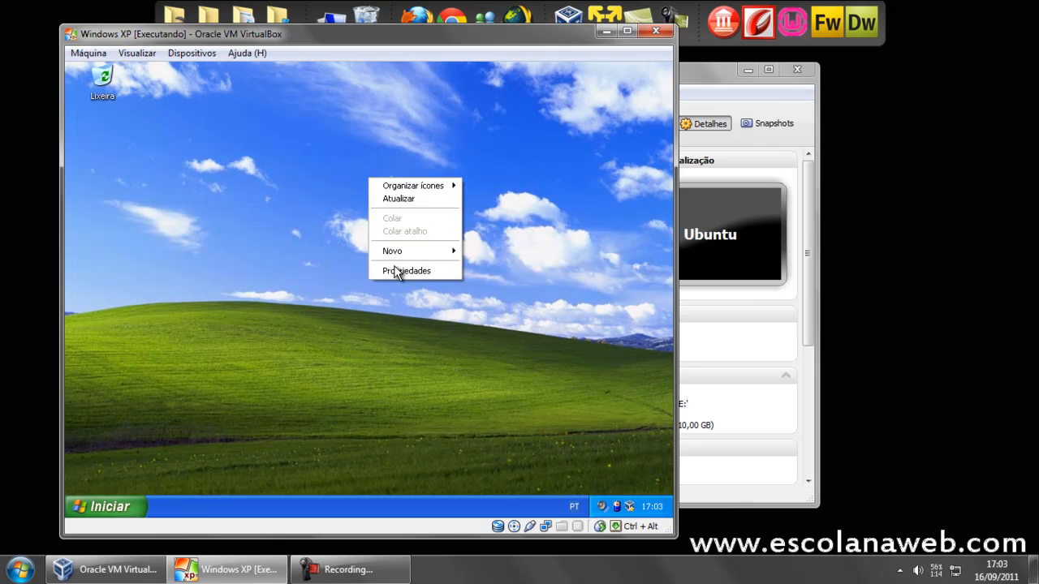
click(400, 270)
click(324, 119)
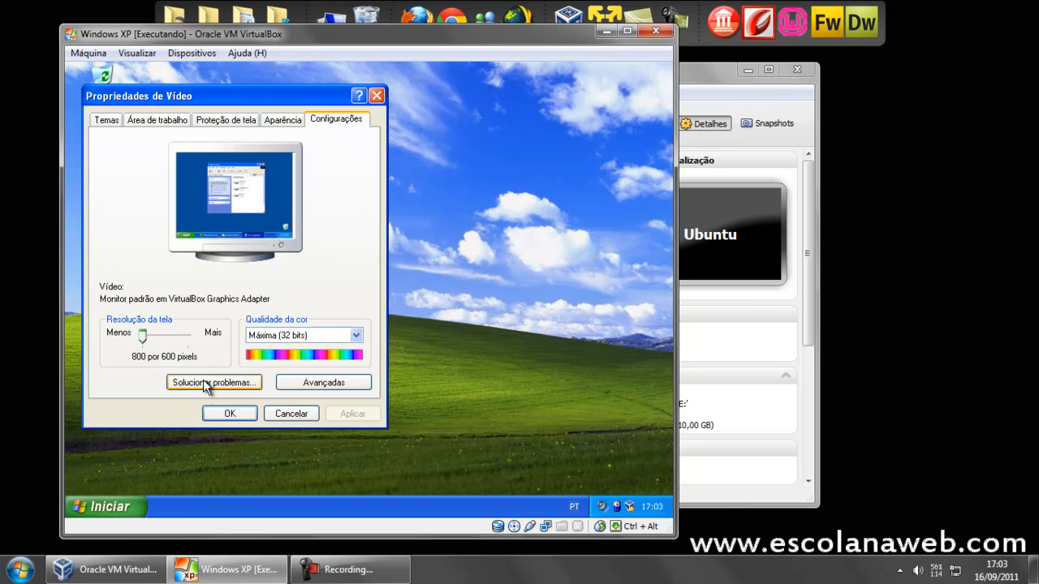
click(298, 415)
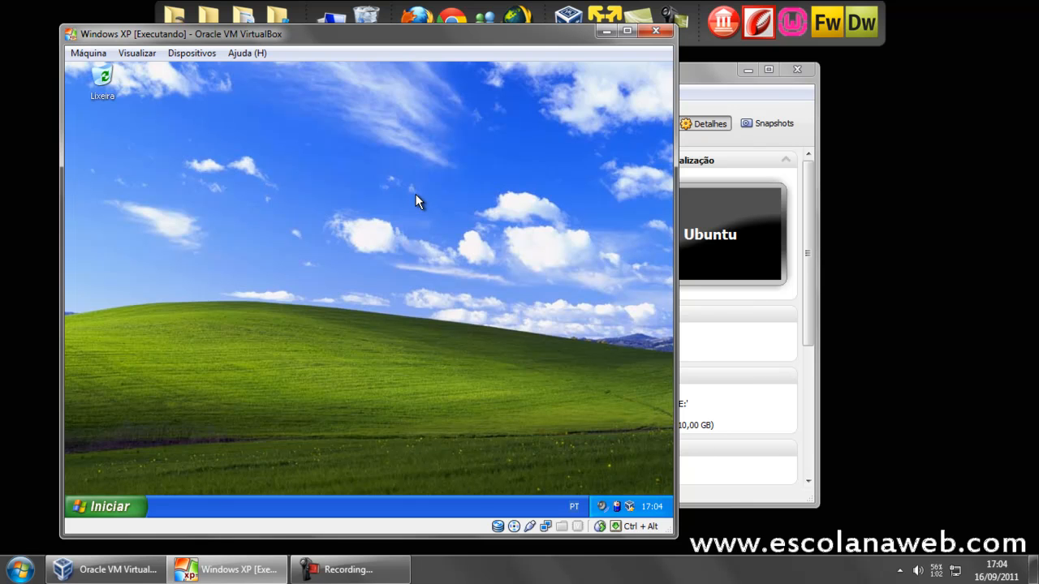
Step: Shut down the Windows XP guest from within its own system
click(106, 506)
click(292, 478)
click(371, 242)
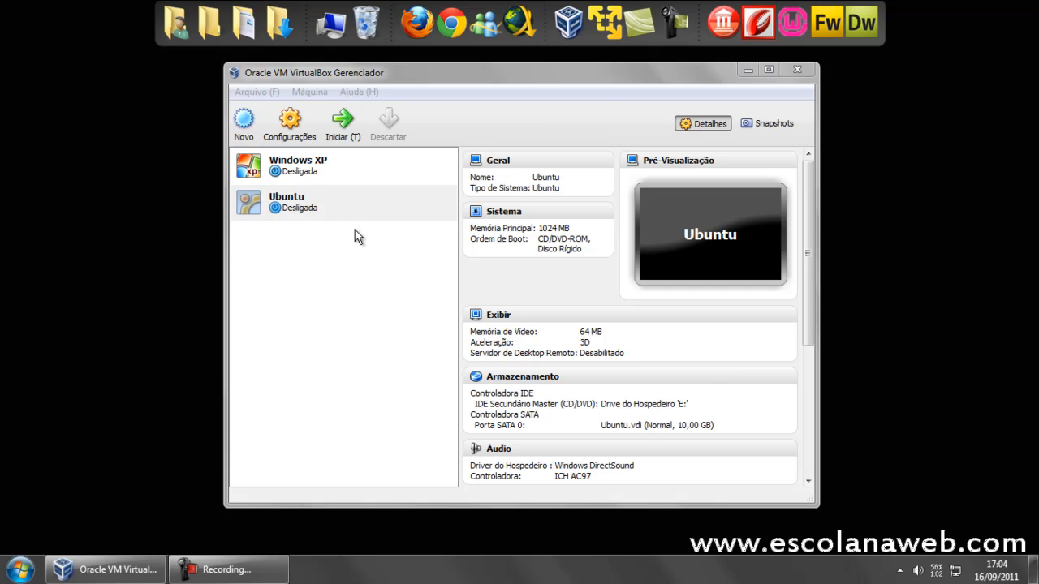
Step: Start the Ubuntu virtual machine from the VirtualBox manager
click(357, 227)
click(341, 130)
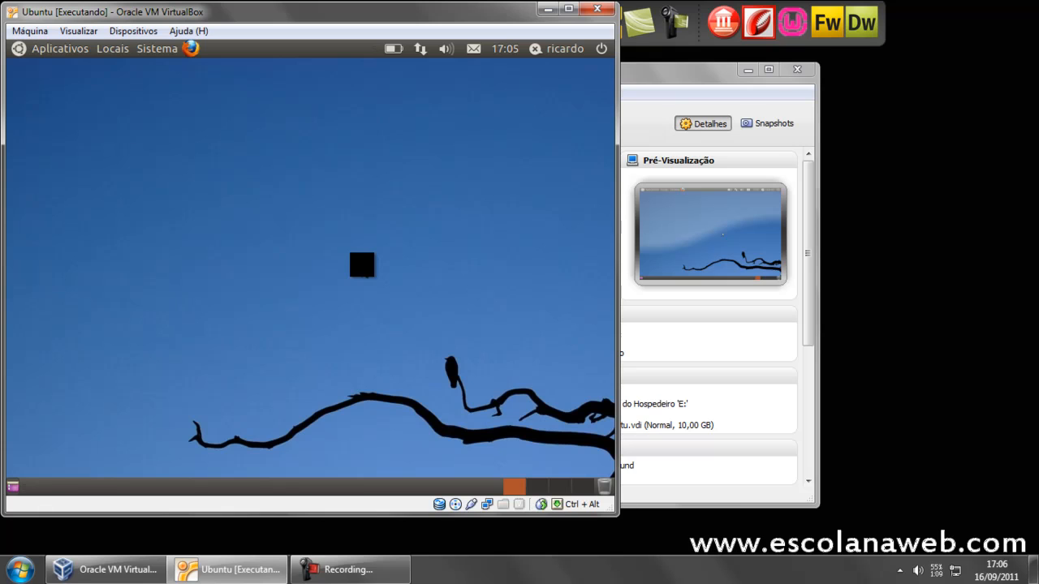
Step: Mount the Guest Additions disc in the Ubuntu guest and run its installer with "Abrir Pergunta de execução automática"
click(133, 33)
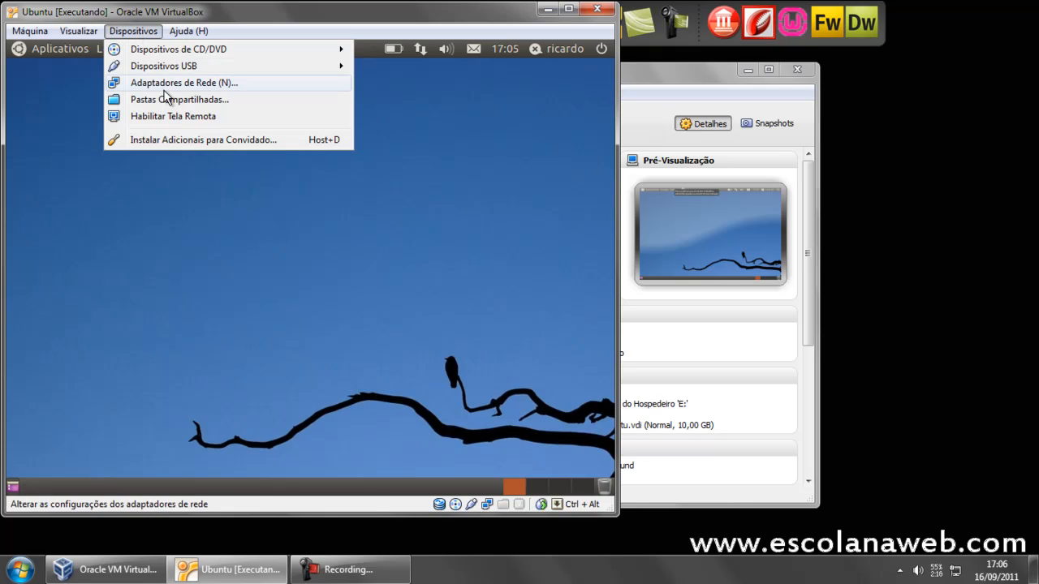
click(206, 139)
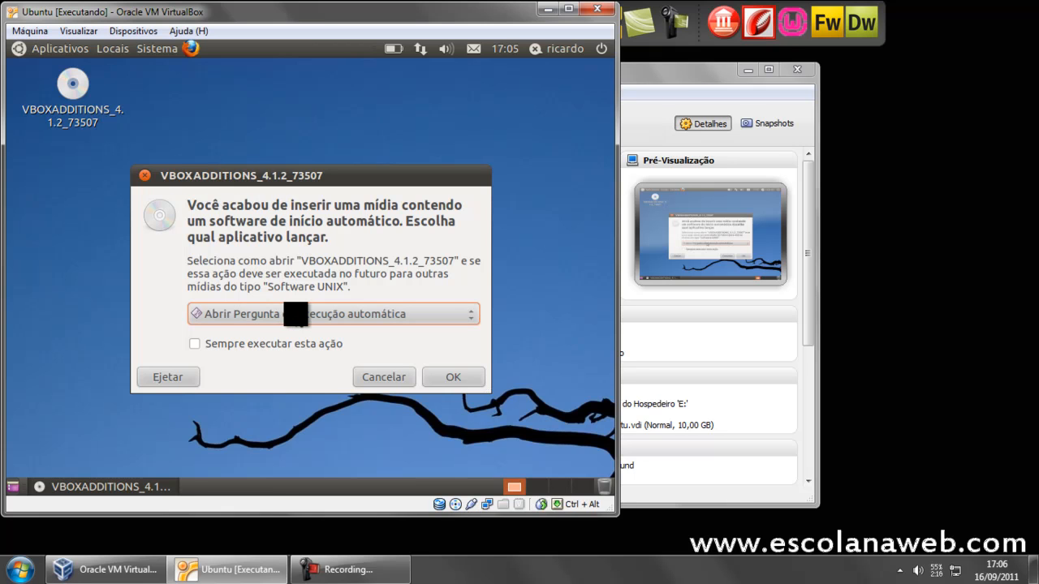
click(295, 314)
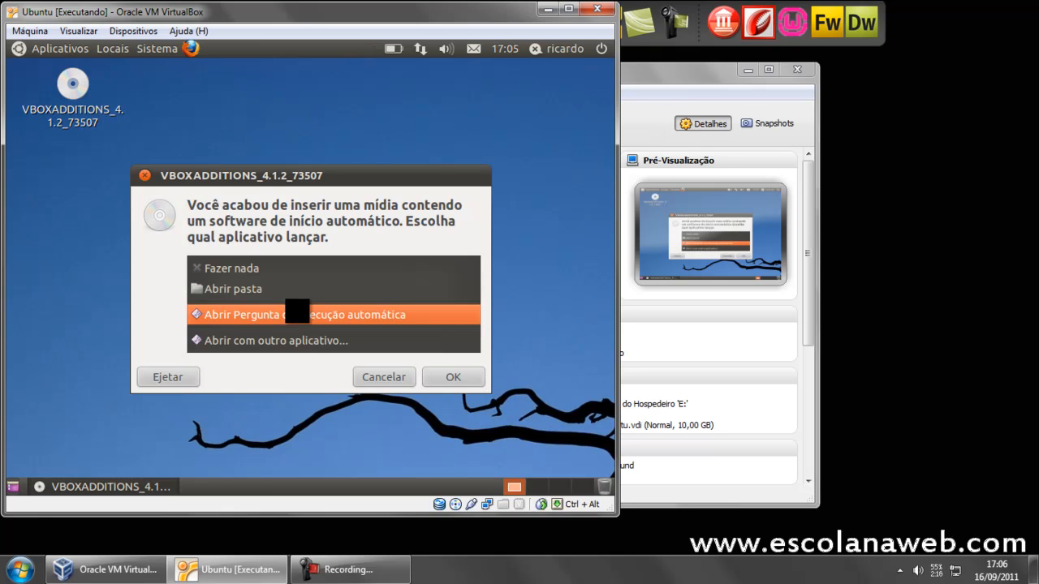
click(246, 315)
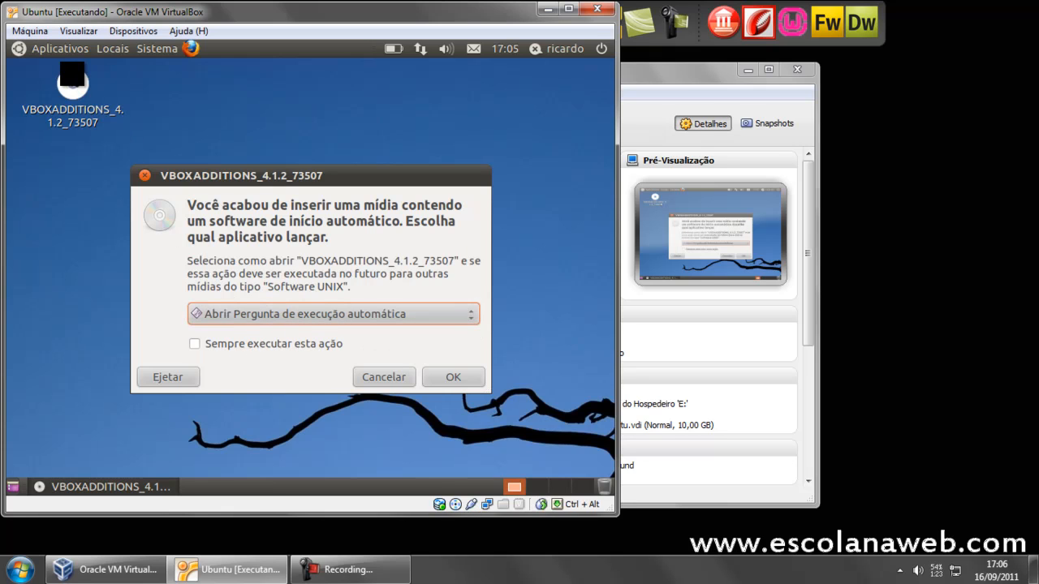
click(449, 377)
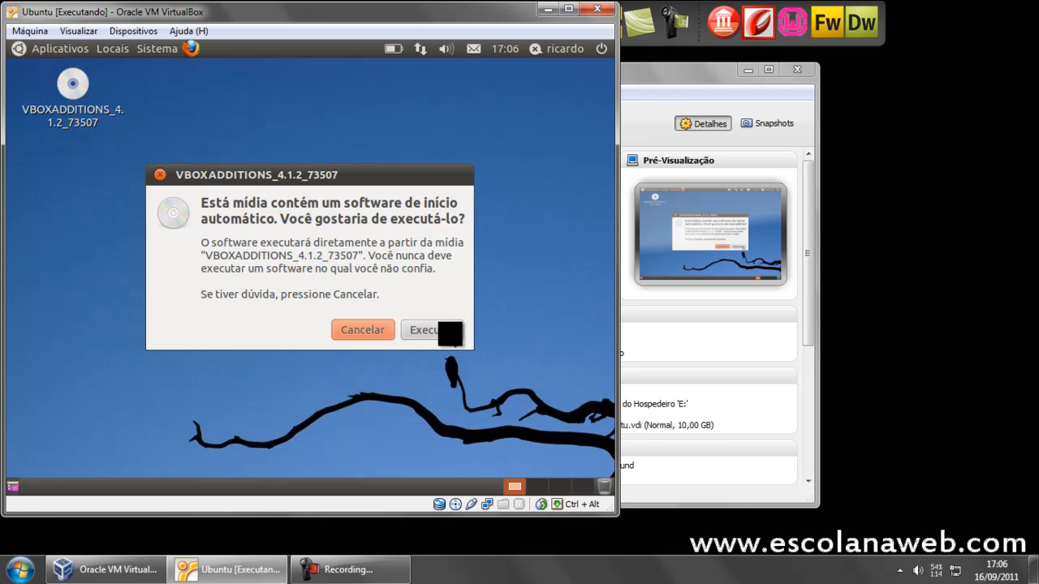
click(449, 332)
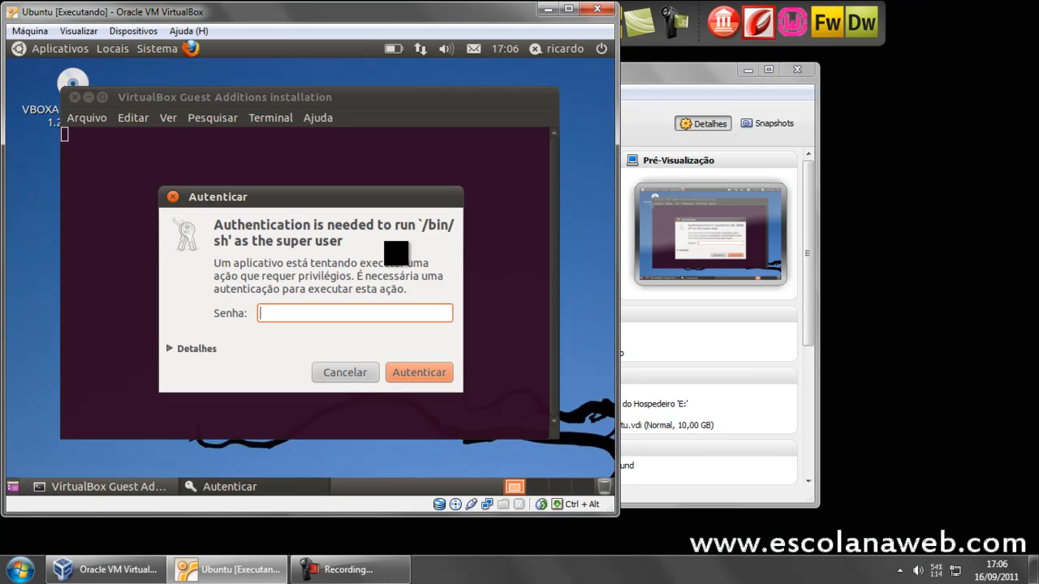
Step: Authenticate the Guest Additions installation with the account password and close the installer terminal once it finishes
text(••••••)
key(Return)
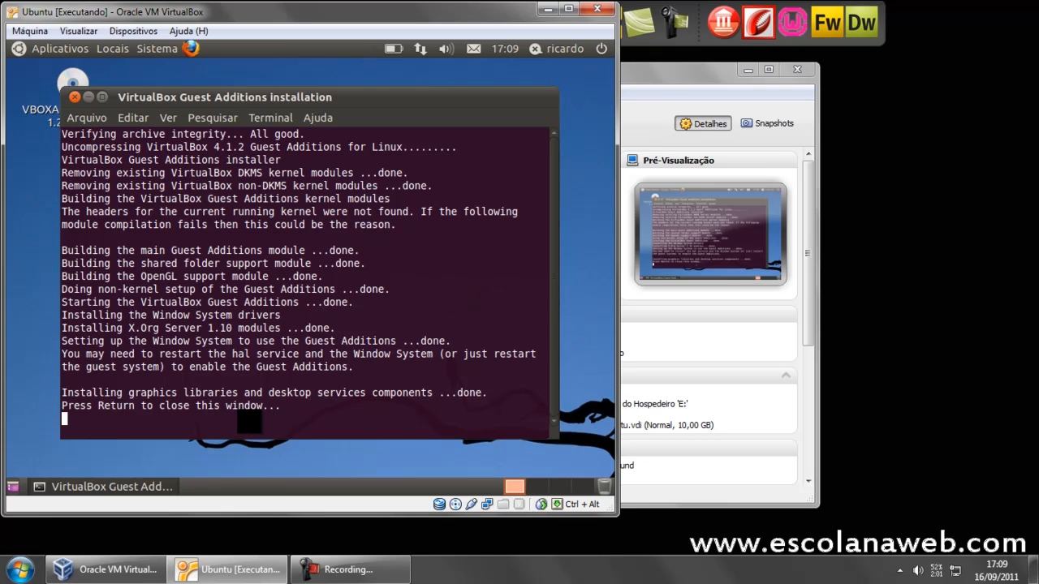
key(Return)
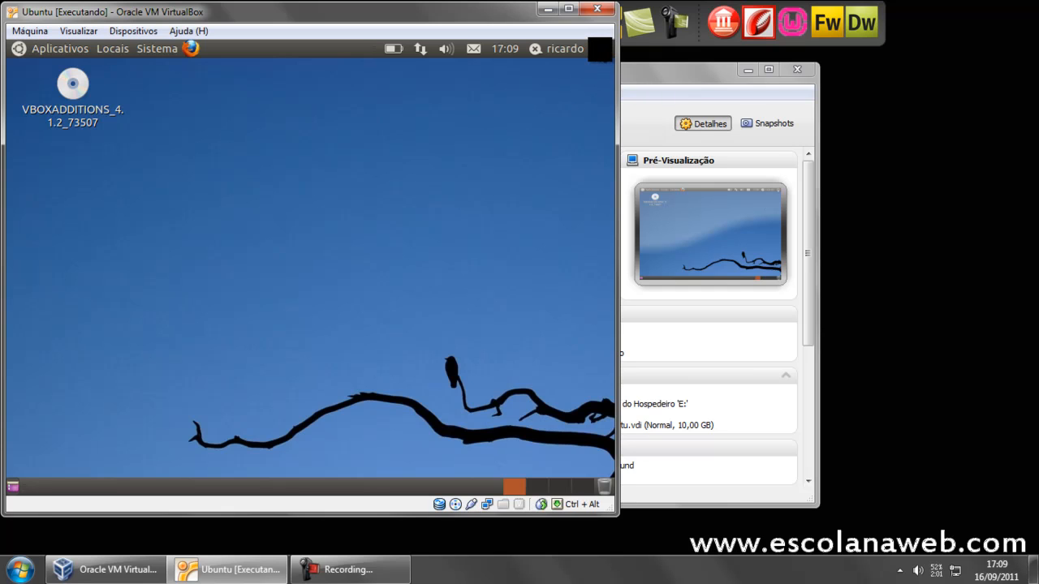
Step: Restart the Ubuntu guest from its session options and confirm the restart
click(599, 49)
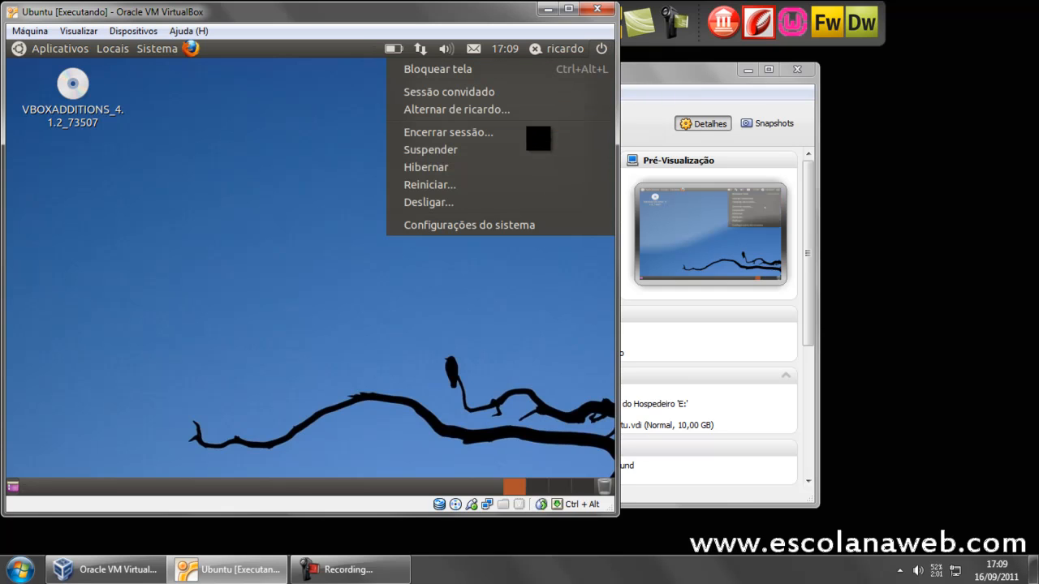
click(467, 185)
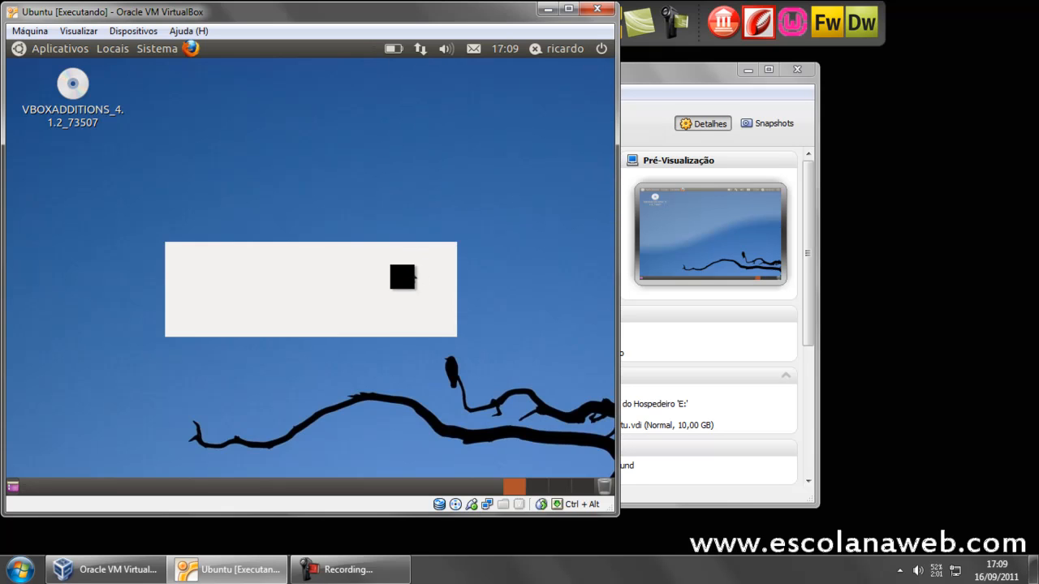
click(405, 320)
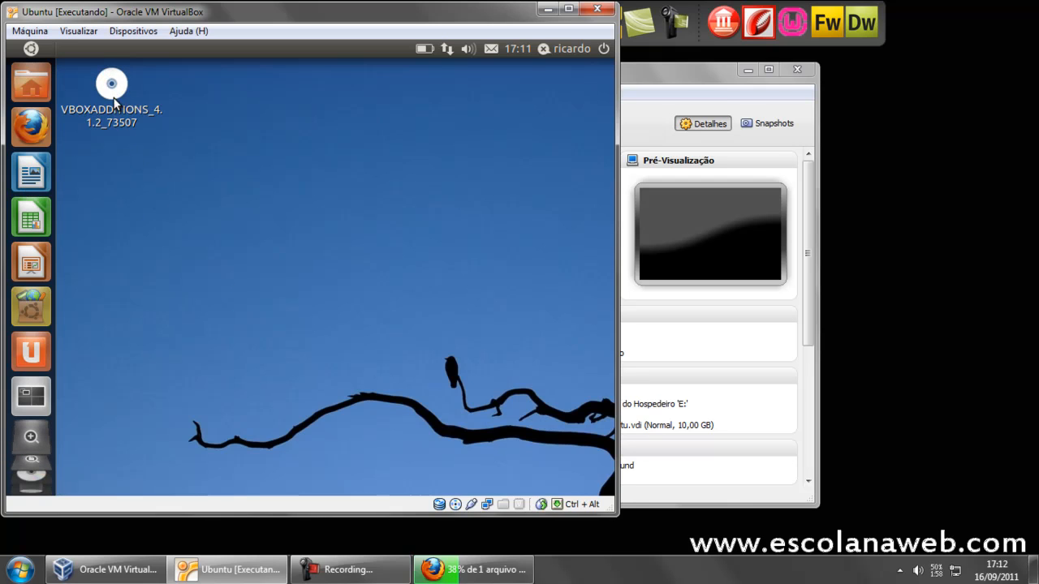
Step: Eject the VBOXADDITIONS_4.1.2_73507 disc from the Ubuntu desktop
click(150, 111)
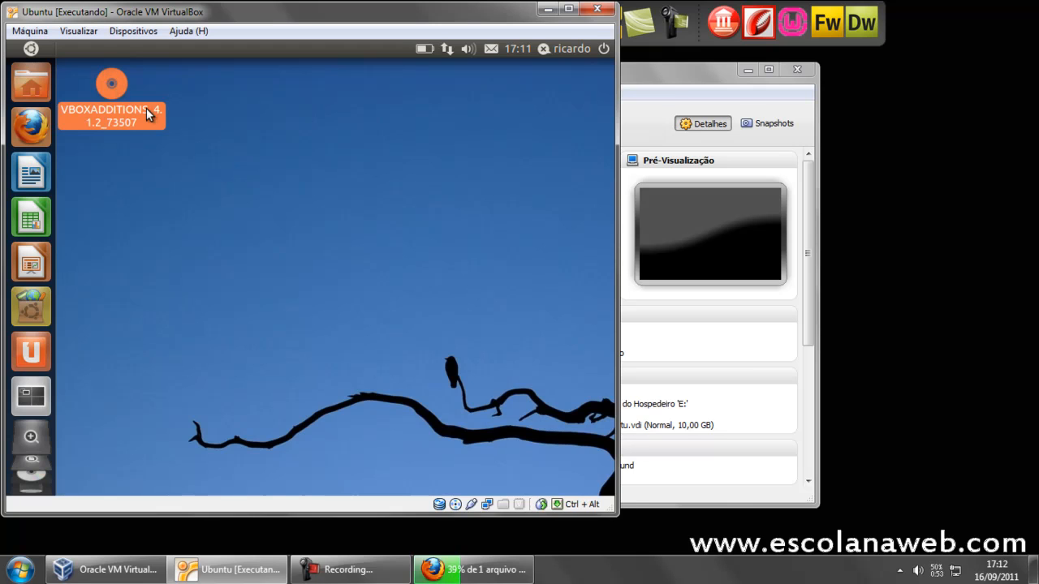
right_click(110, 90)
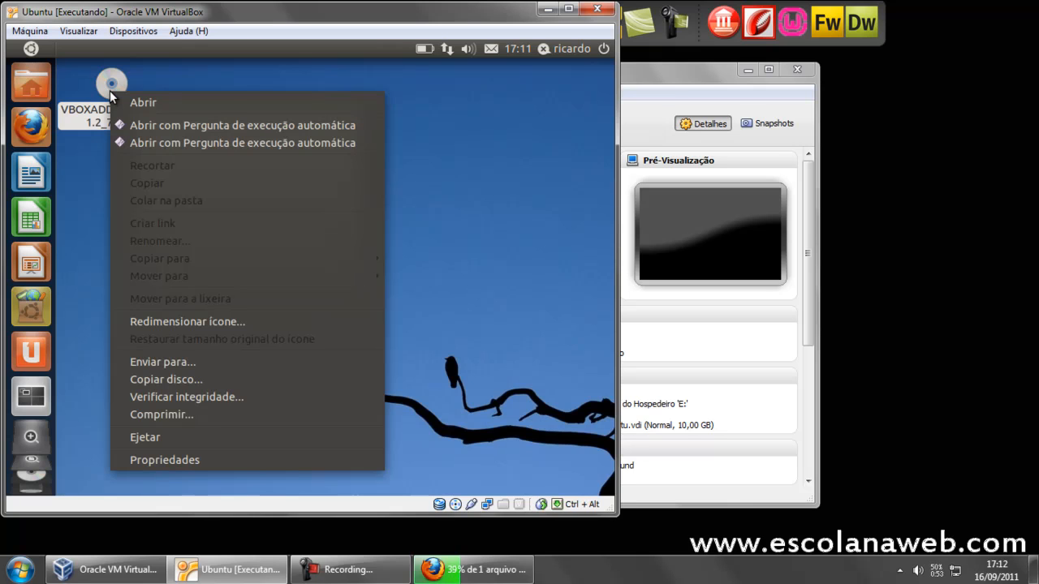
click(144, 437)
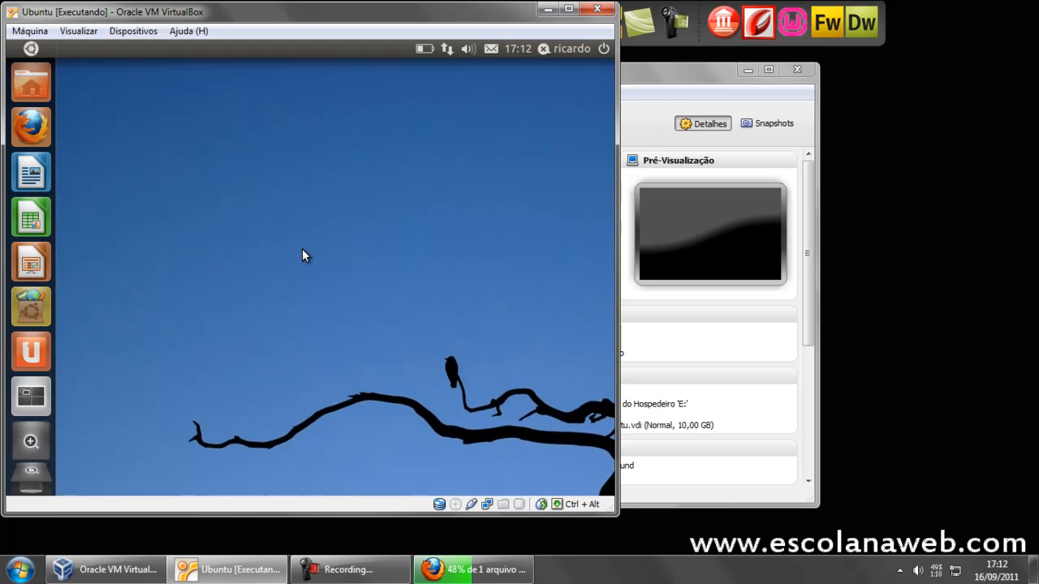
Step: Shut down the Ubuntu guest from its session options and confirm the shutdown
click(602, 49)
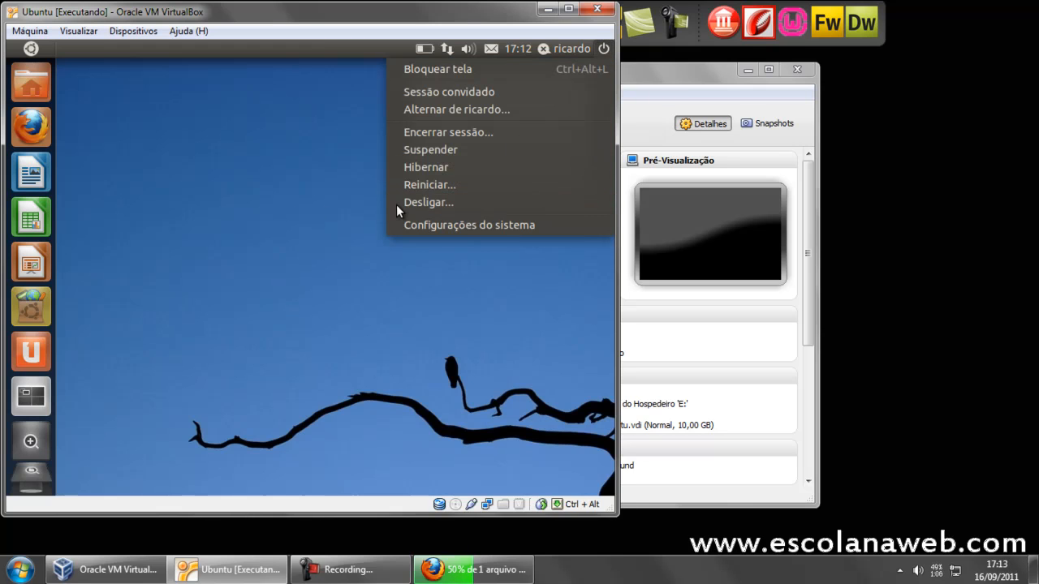
click(425, 203)
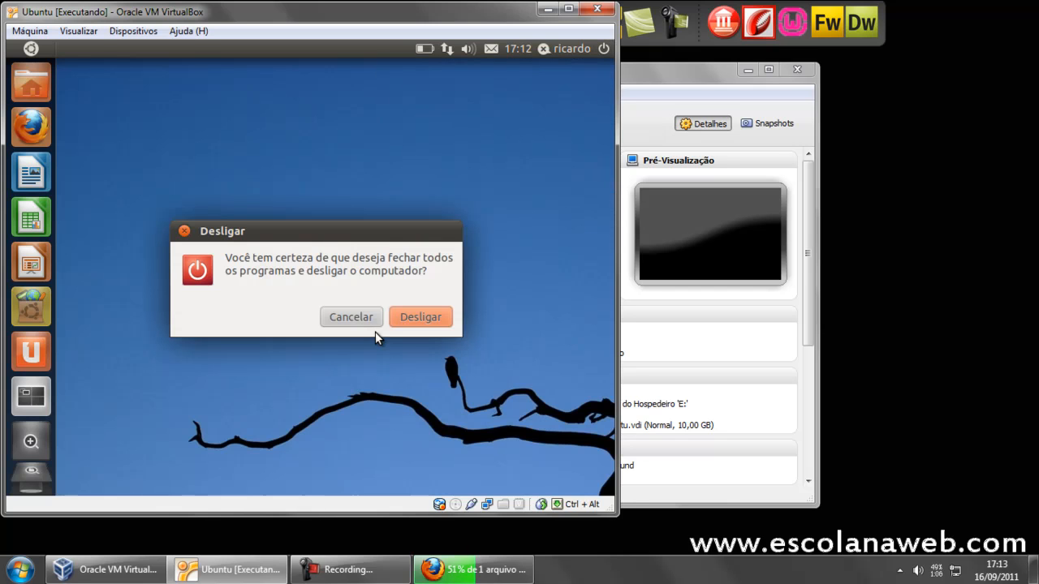
click(419, 315)
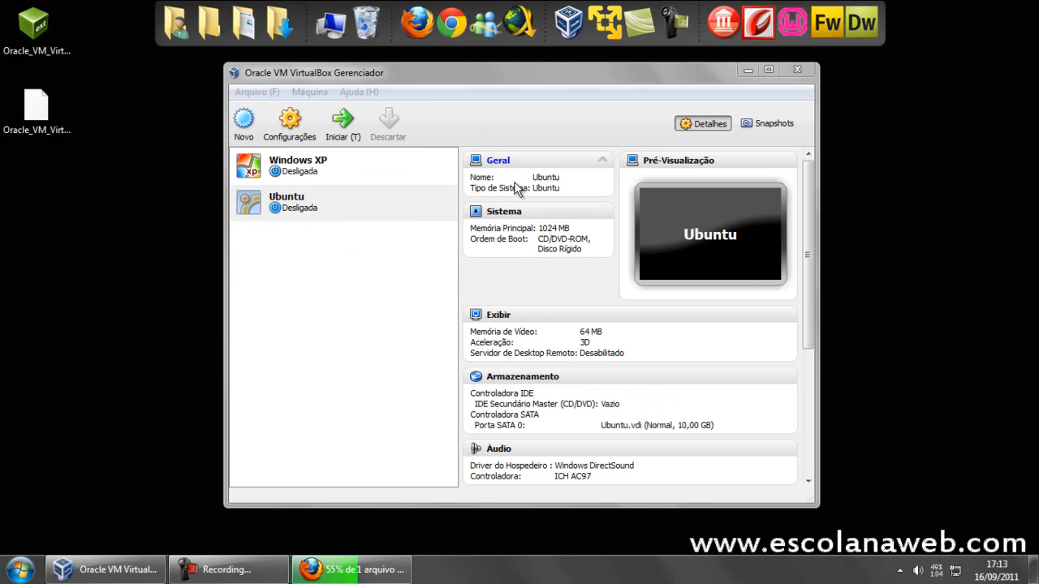
Step: Switch to Firefox, search Google for "virtual box" and open the Downloads page of virtualbox.org
click(503, 73)
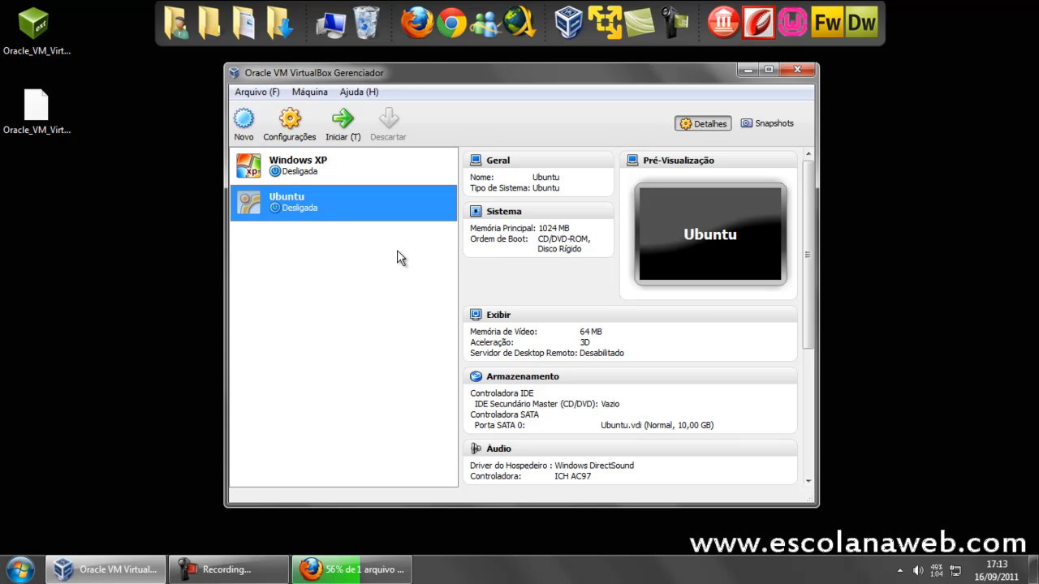
click(424, 33)
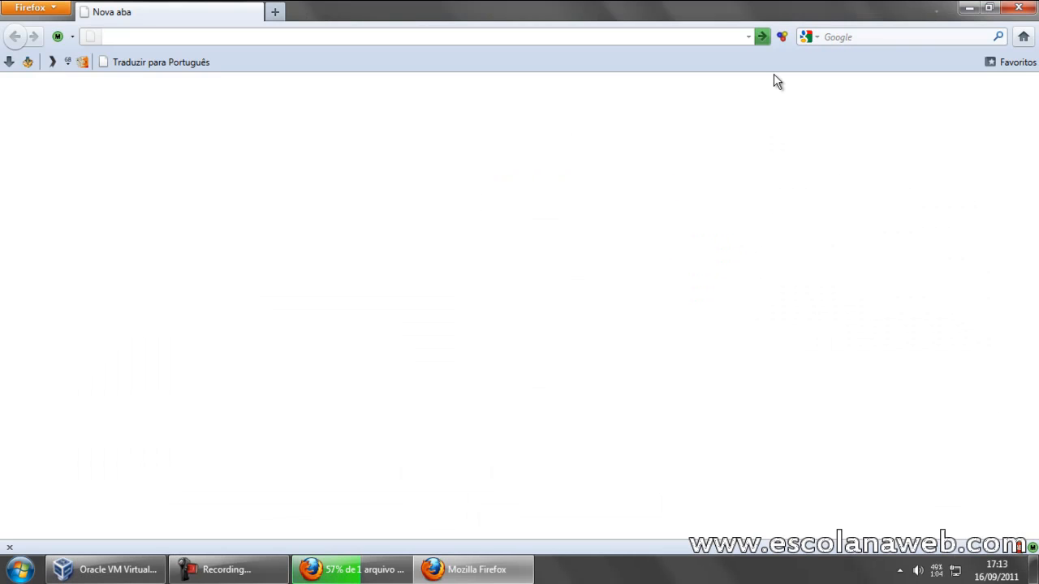
click(850, 40)
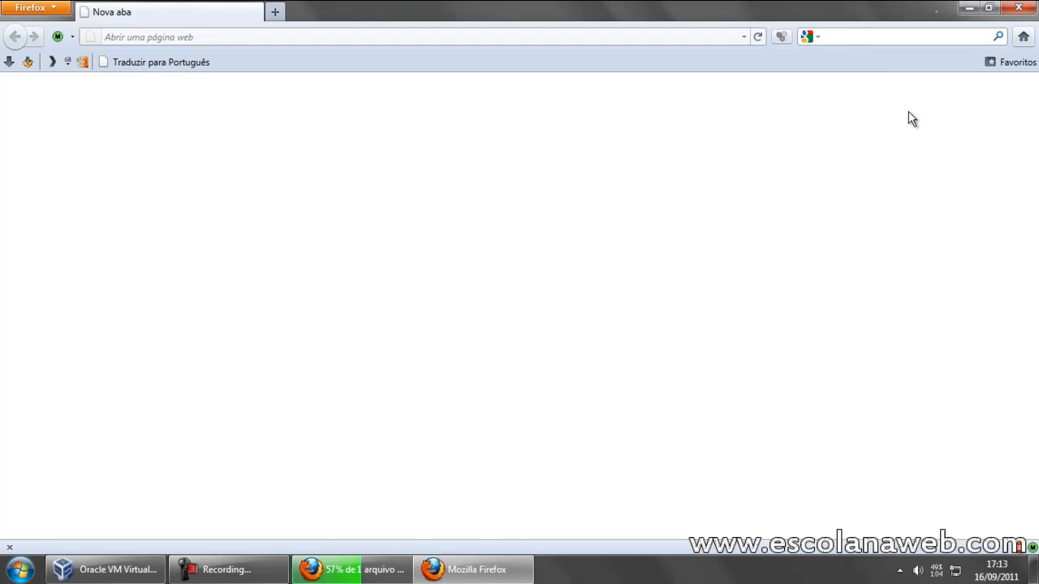
text(virtual box)
key(Return)
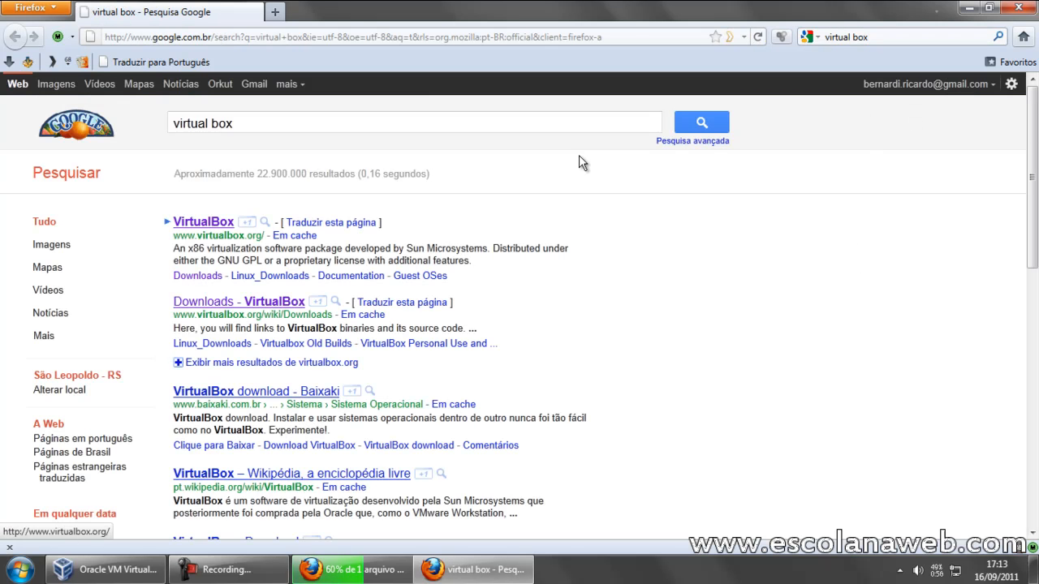
click(206, 222)
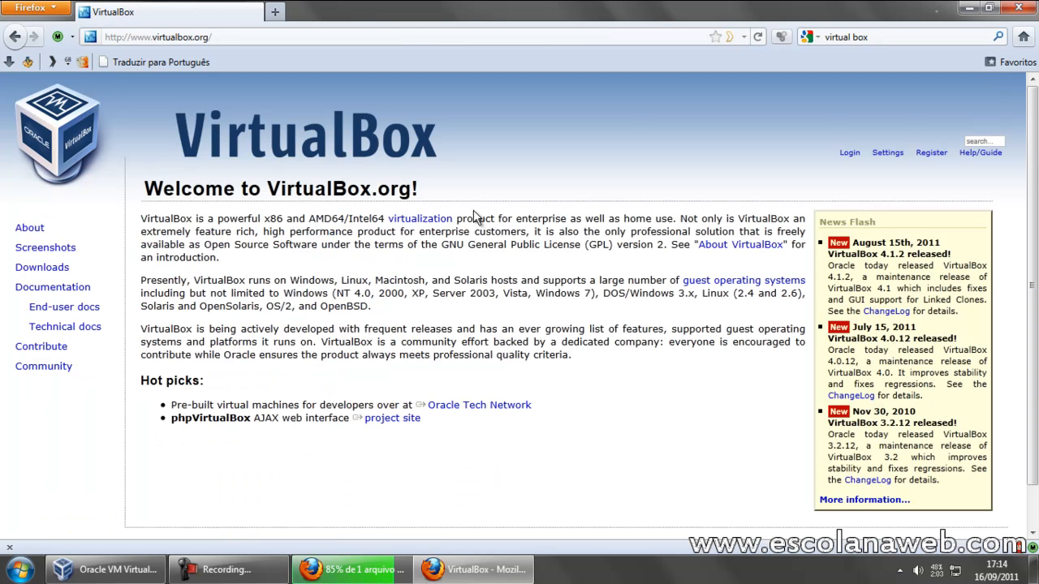
click(21, 267)
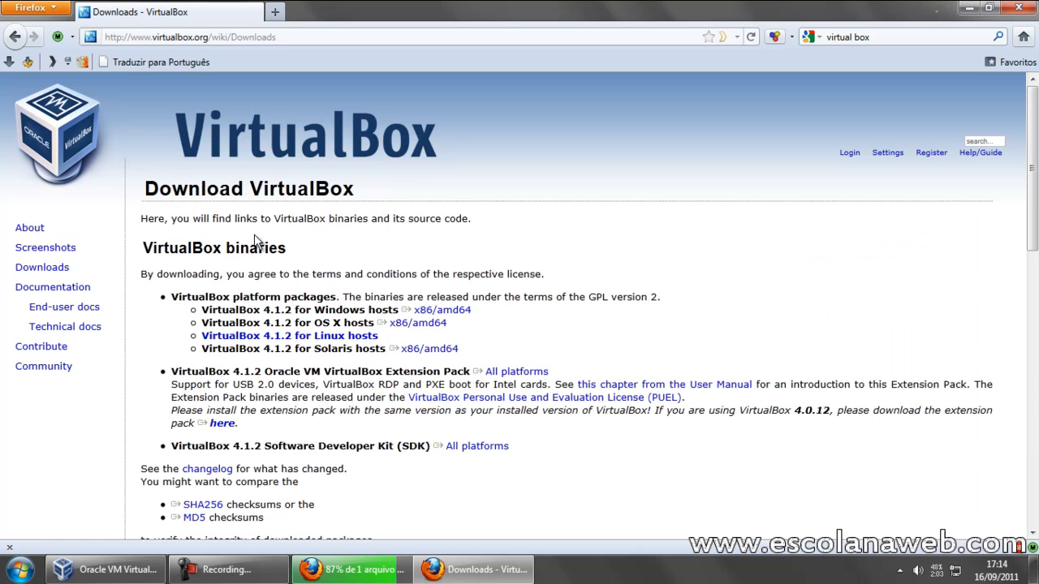
Step: Request the VirtualBox 4.1.2 Oracle VM VirtualBox Extension Pack download for all platforms and cancel the download dialog
drag(223, 372, 321, 372)
click(349, 372)
drag(385, 371, 469, 371)
click(516, 372)
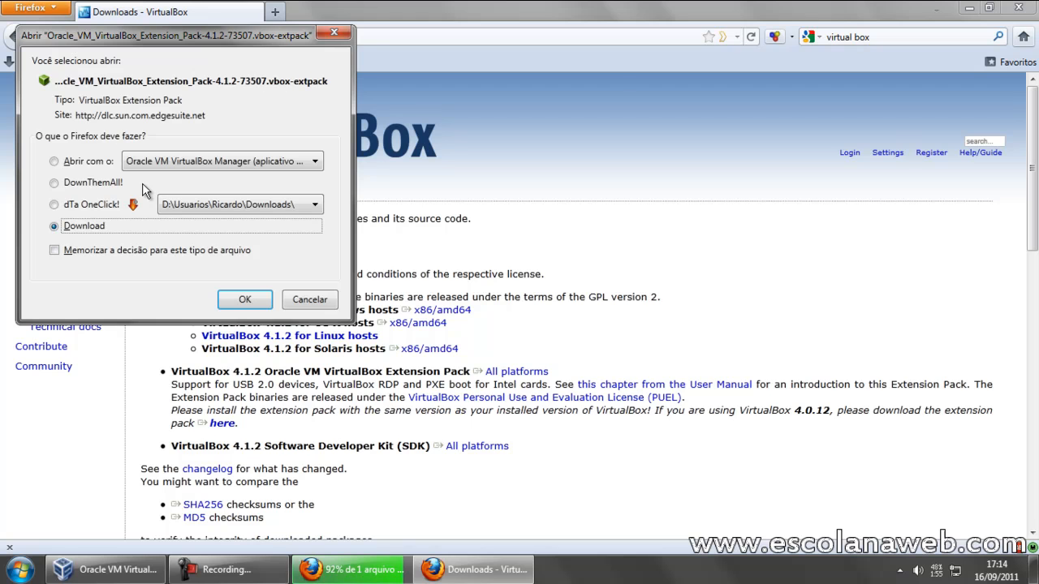
click(315, 309)
Step: Read the Extension Pack's description of USB 2.0, VirtualBox RDP and PXE boot support on the downloads page
drag(177, 386, 302, 387)
click(301, 387)
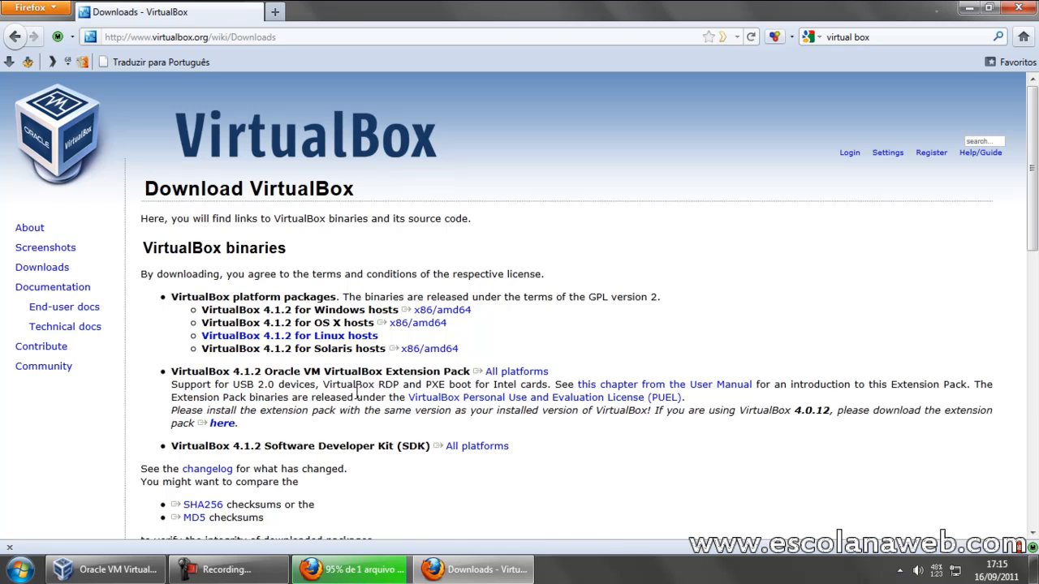
drag(328, 385, 544, 387)
click(546, 391)
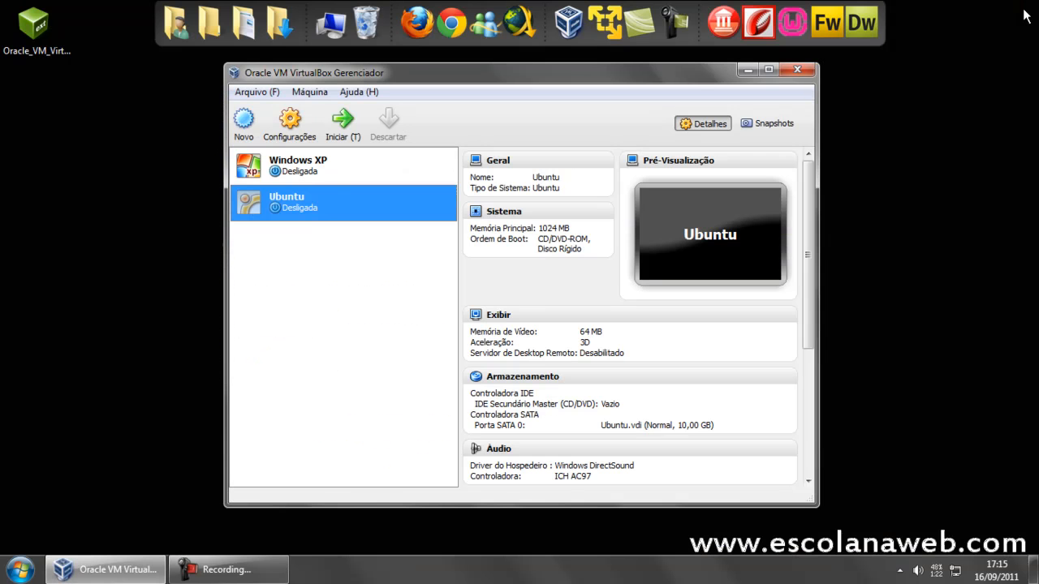
Step: Close the browser and check the downloaded Extension Pack file on the host desktop
click(1019, 7)
click(55, 77)
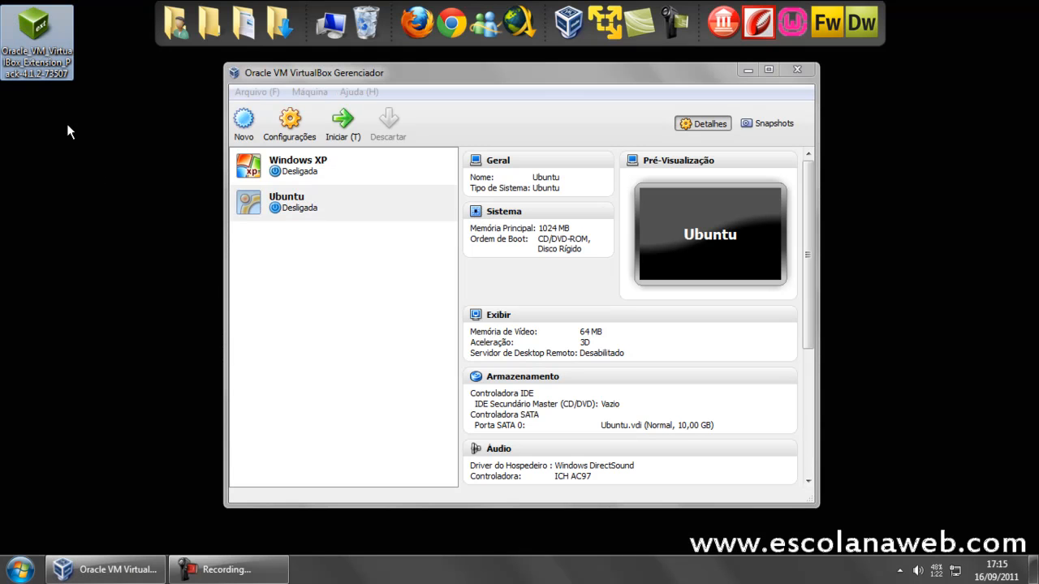
click(93, 169)
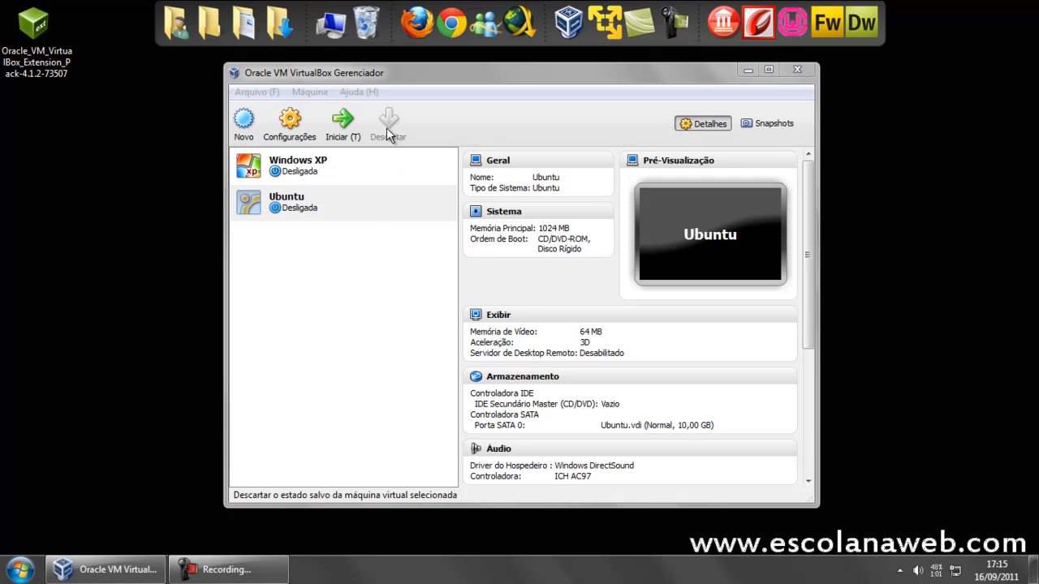
Step: In VirtualBox's global extension settings, add the package Oracle_VM_VirtualBox_Extension_Pack-4.1.2-73507 from the desktop folder
click(265, 91)
click(284, 167)
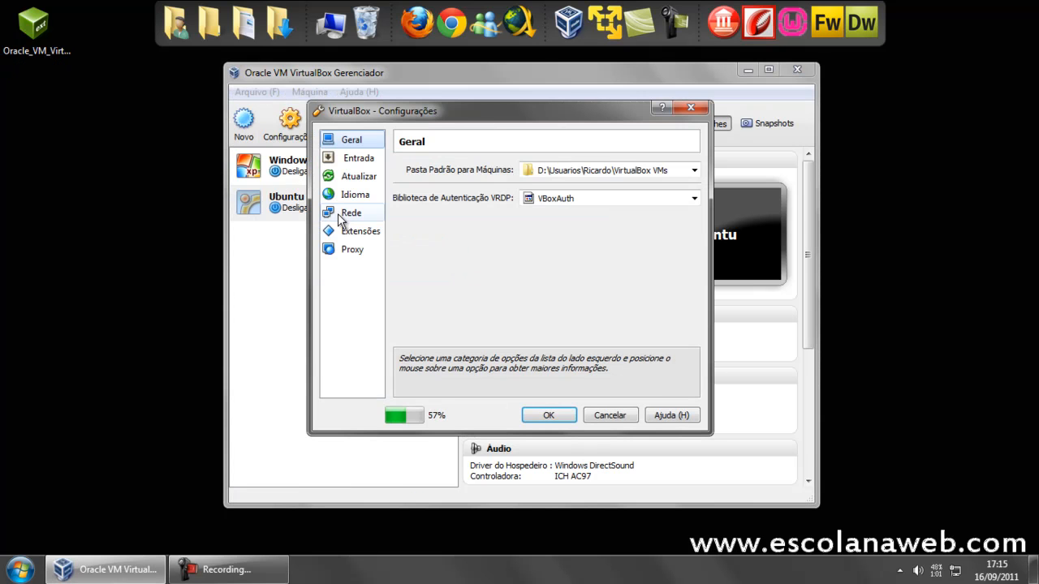
click(360, 234)
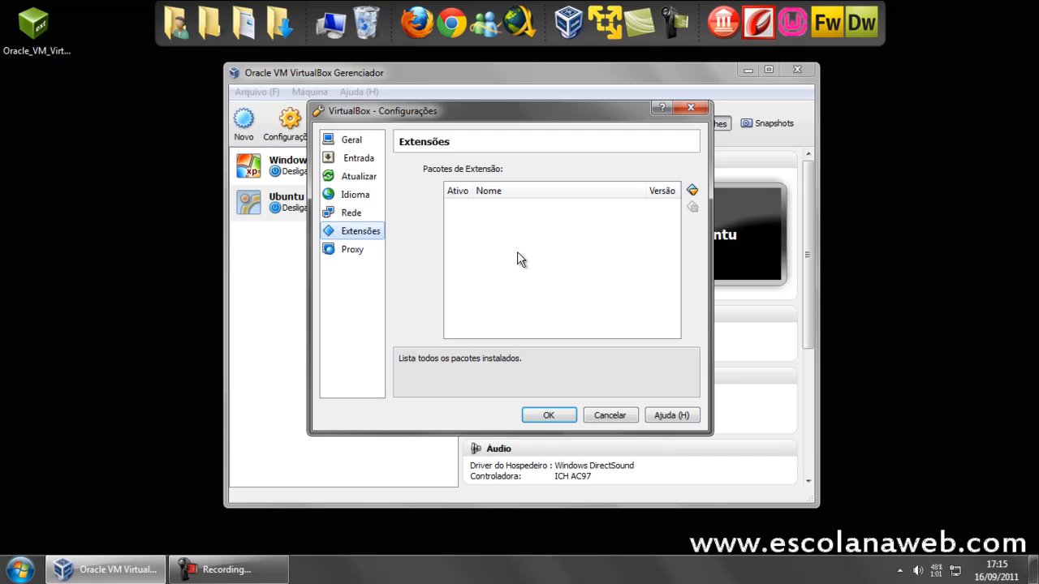
click(691, 191)
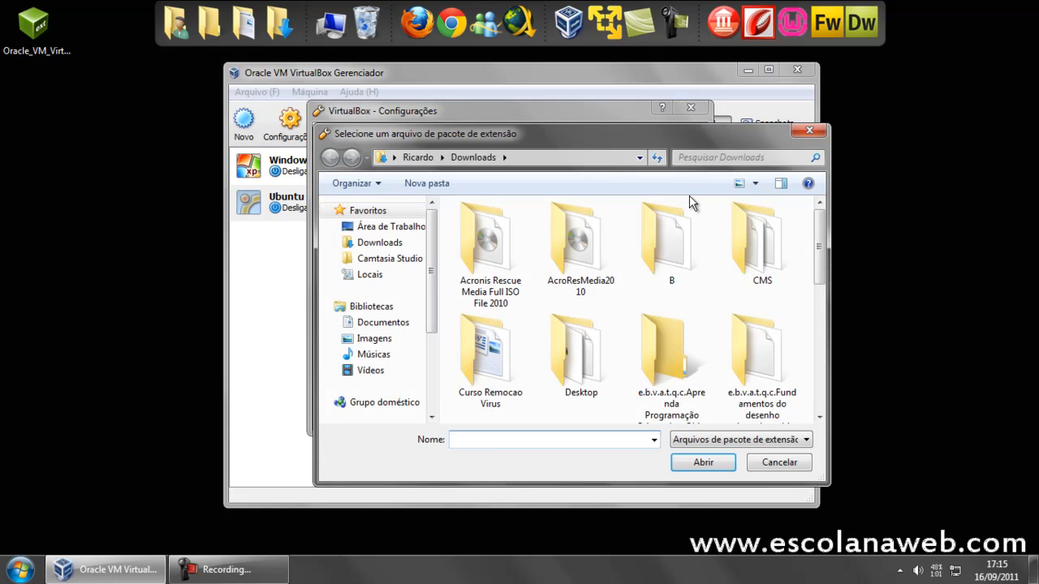
click(404, 229)
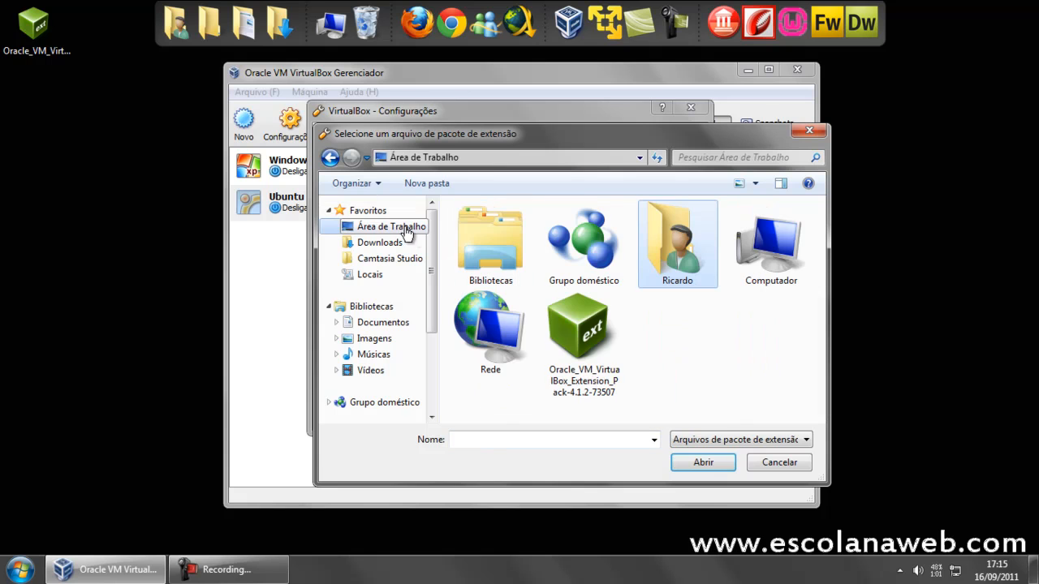
click(584, 329)
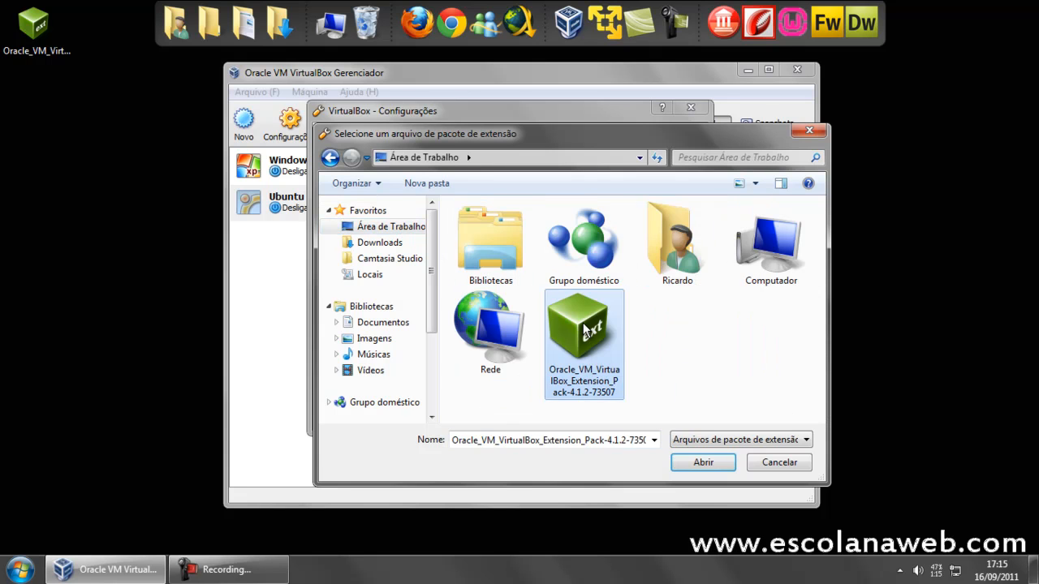
click(693, 461)
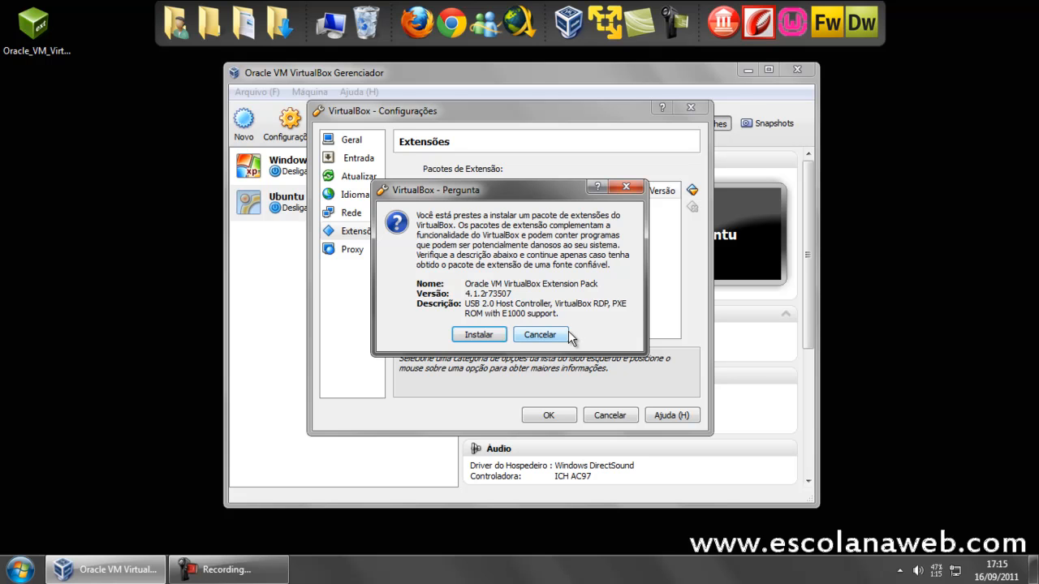
Step: Install the Oracle VM VirtualBox Extension Pack, accepting its PUEL license, and save the global settings
click(479, 336)
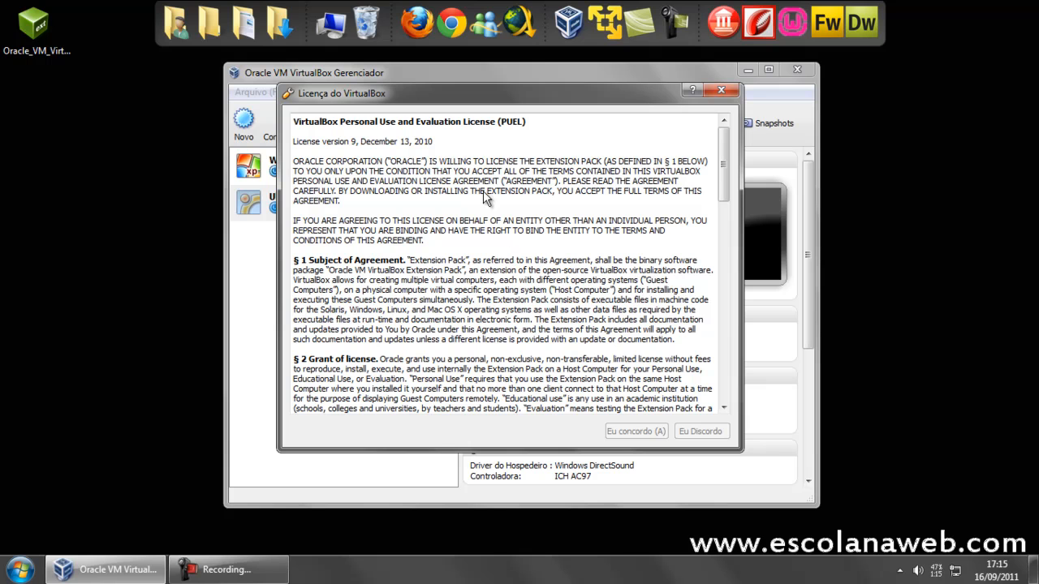
drag(726, 148, 730, 387)
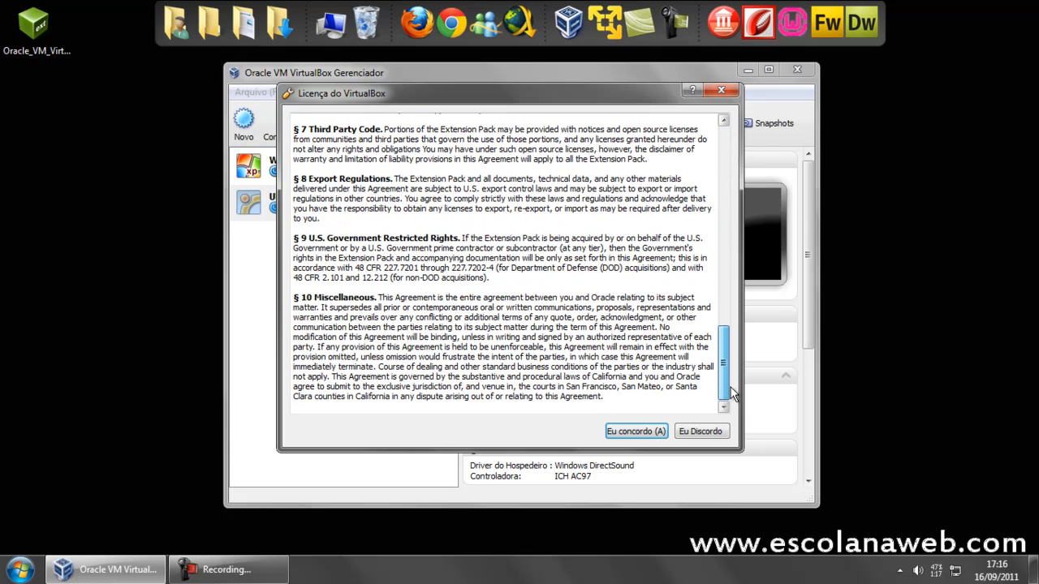
click(649, 438)
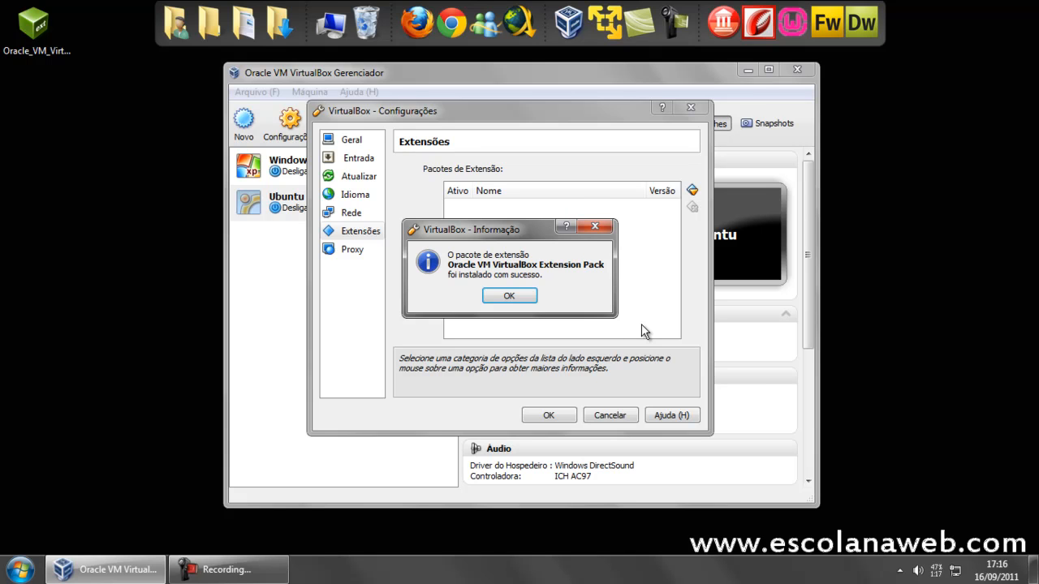
click(499, 295)
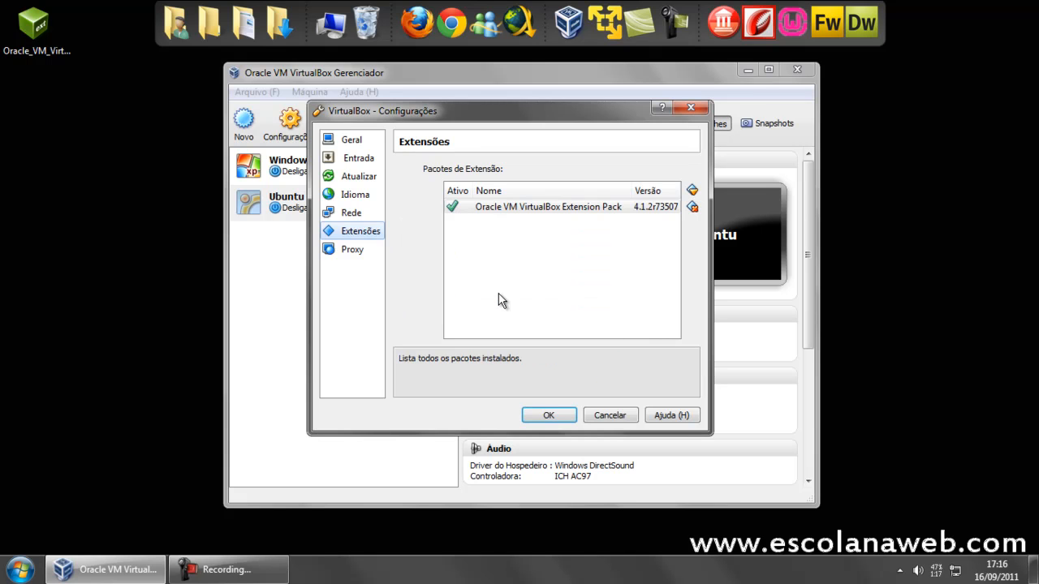
click(535, 210)
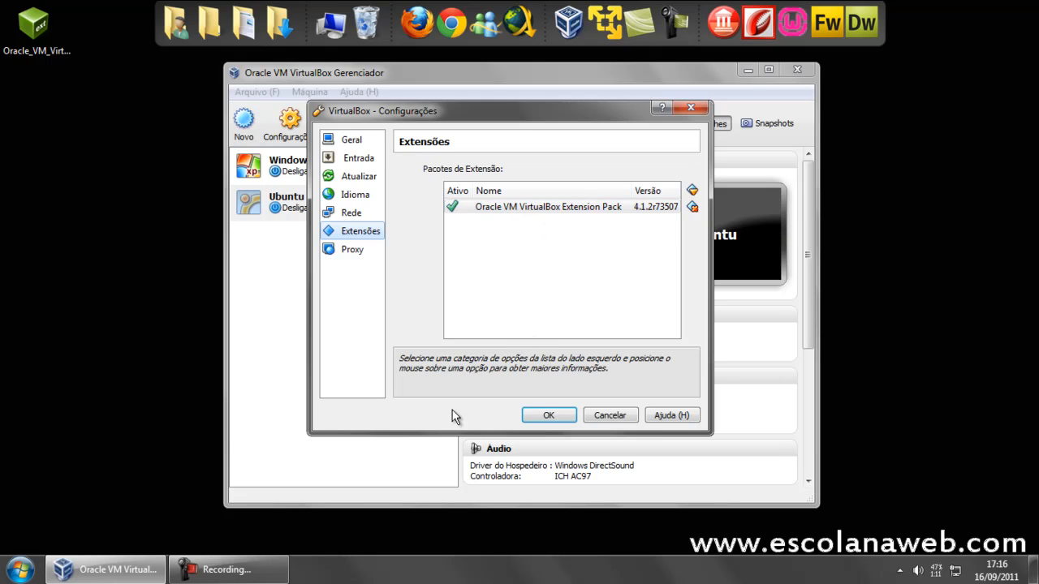
click(551, 414)
Step: Delete the Extension Pack installer file from the host desktop and return to the VirtualBox Manager window
click(65, 56)
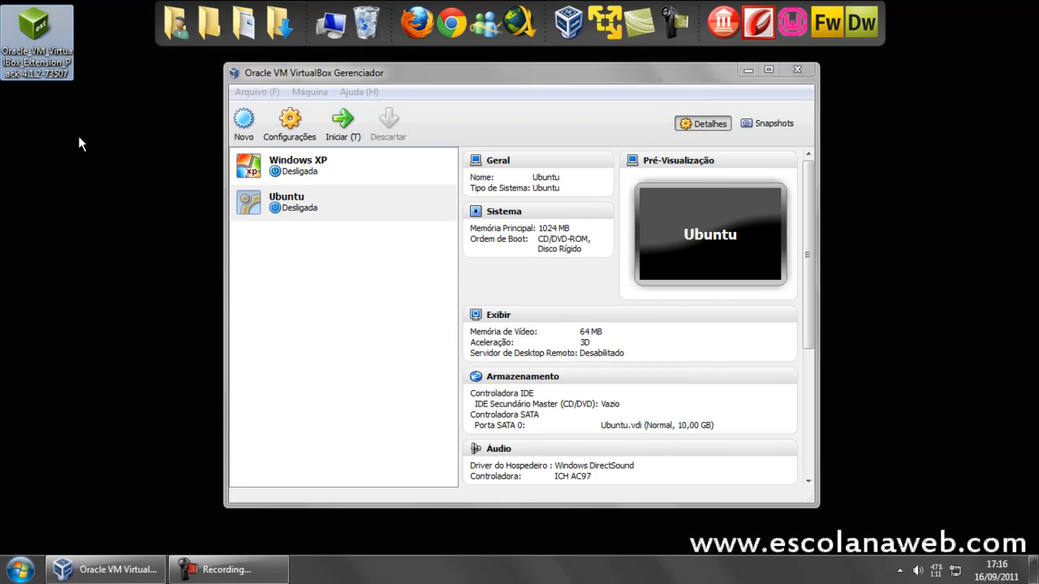
key(Delete)
key(Return)
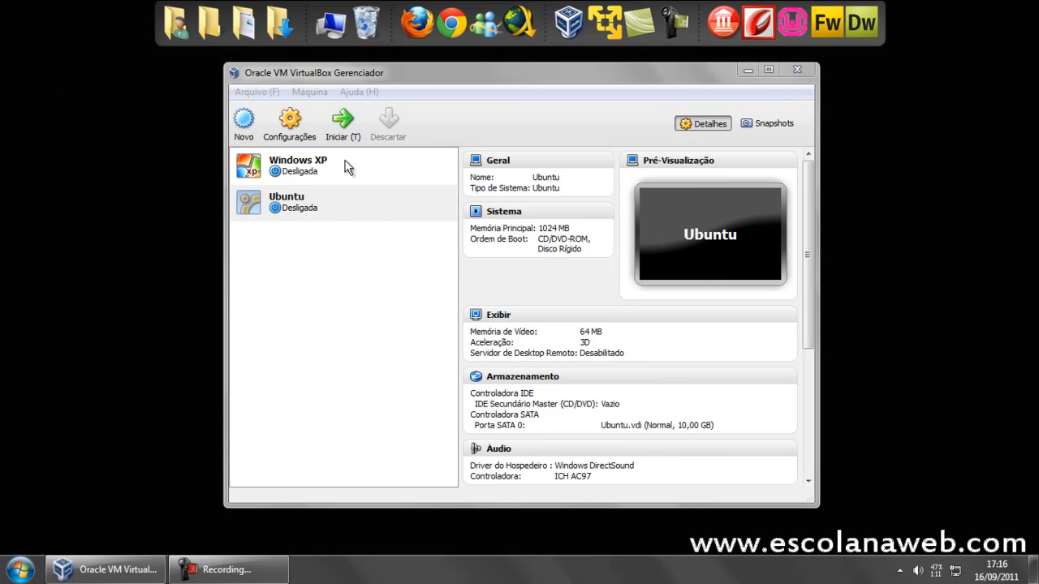
click(461, 82)
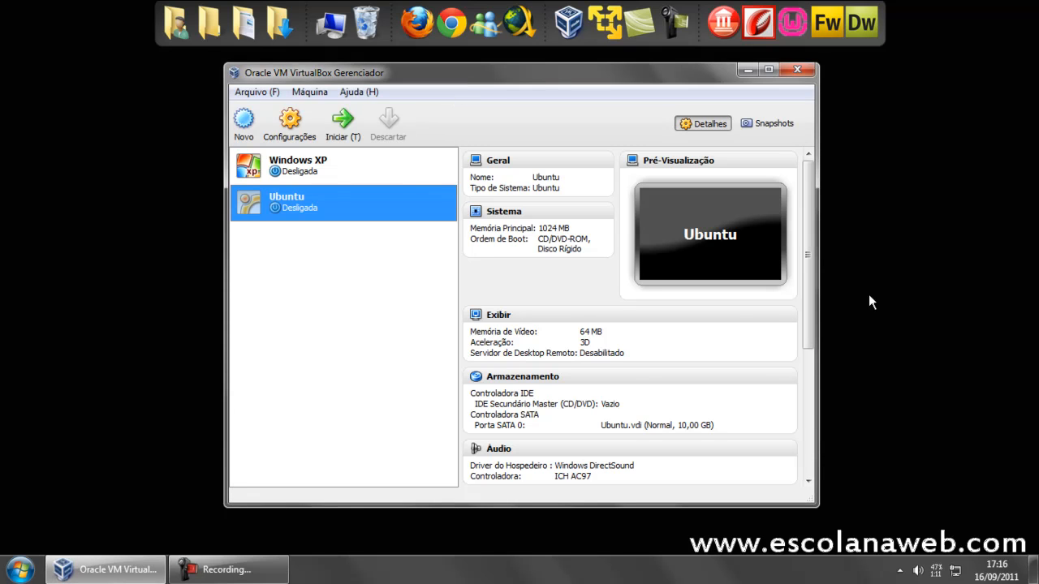